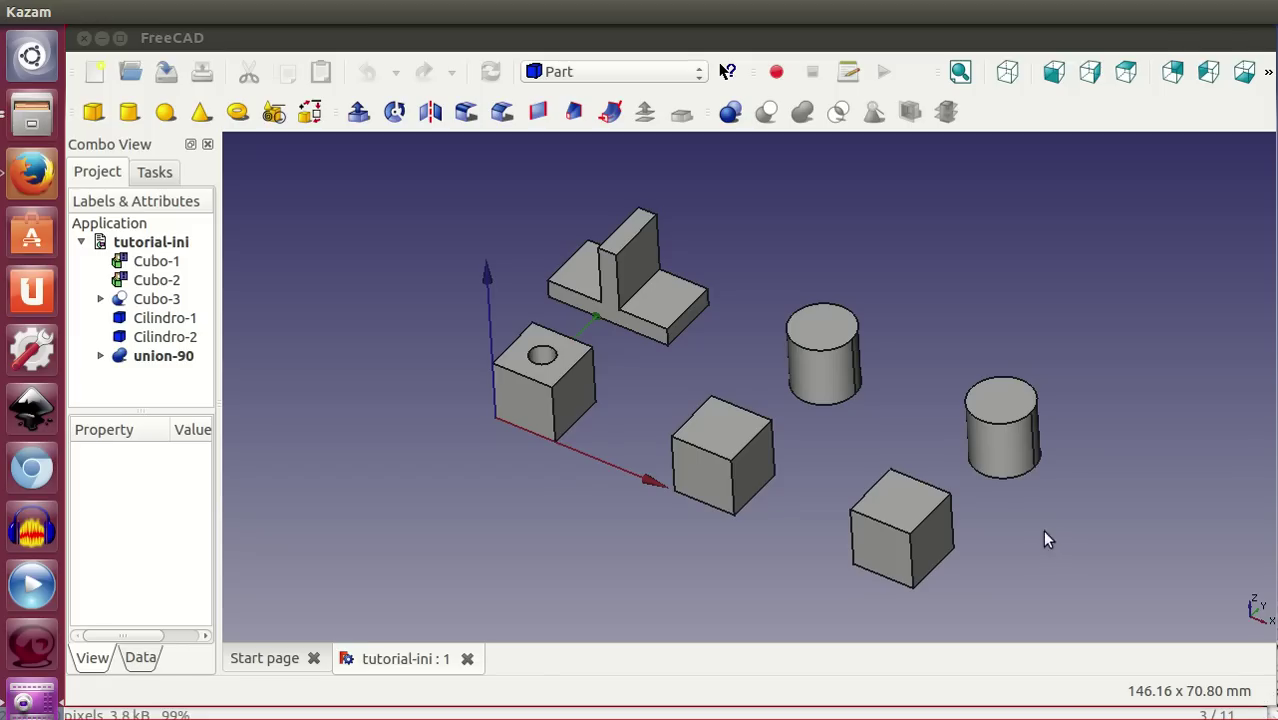
# Step: Fit the view to Cubo-1 and reselect the cube's top face
pyautogui.click(896, 503)
pyautogui.rightClick(896, 503)
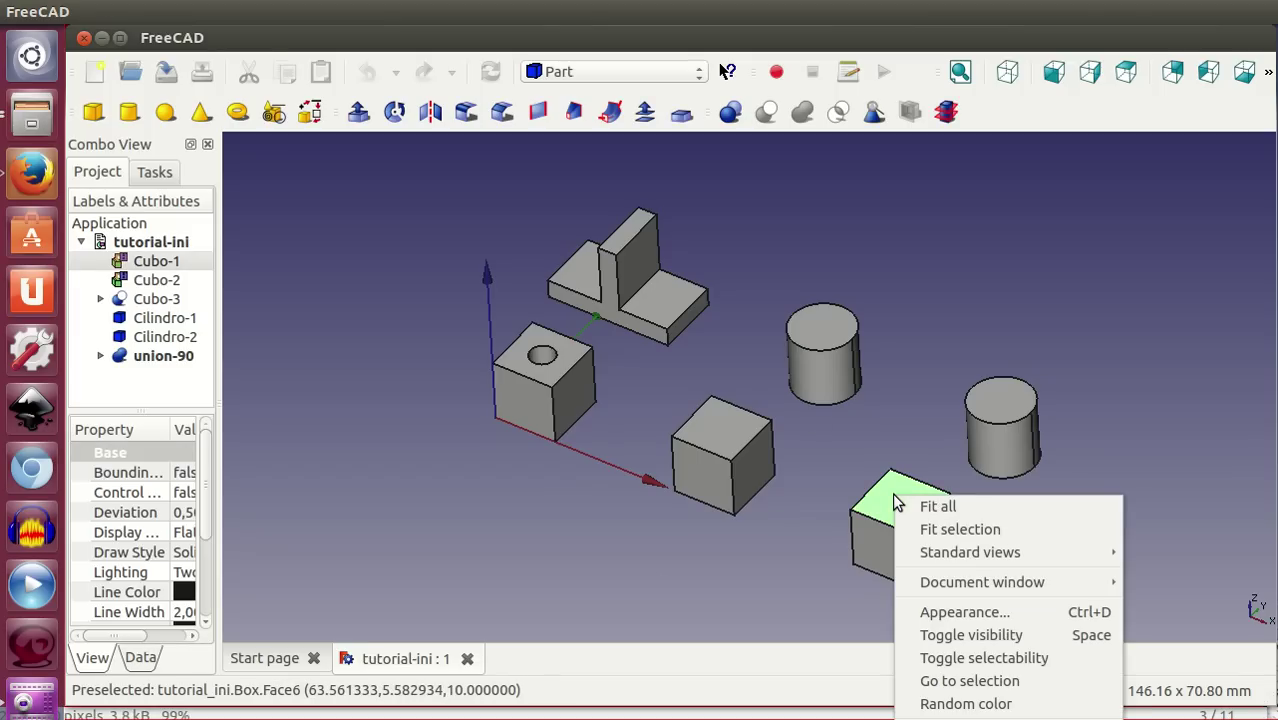
pyautogui.click(940, 529)
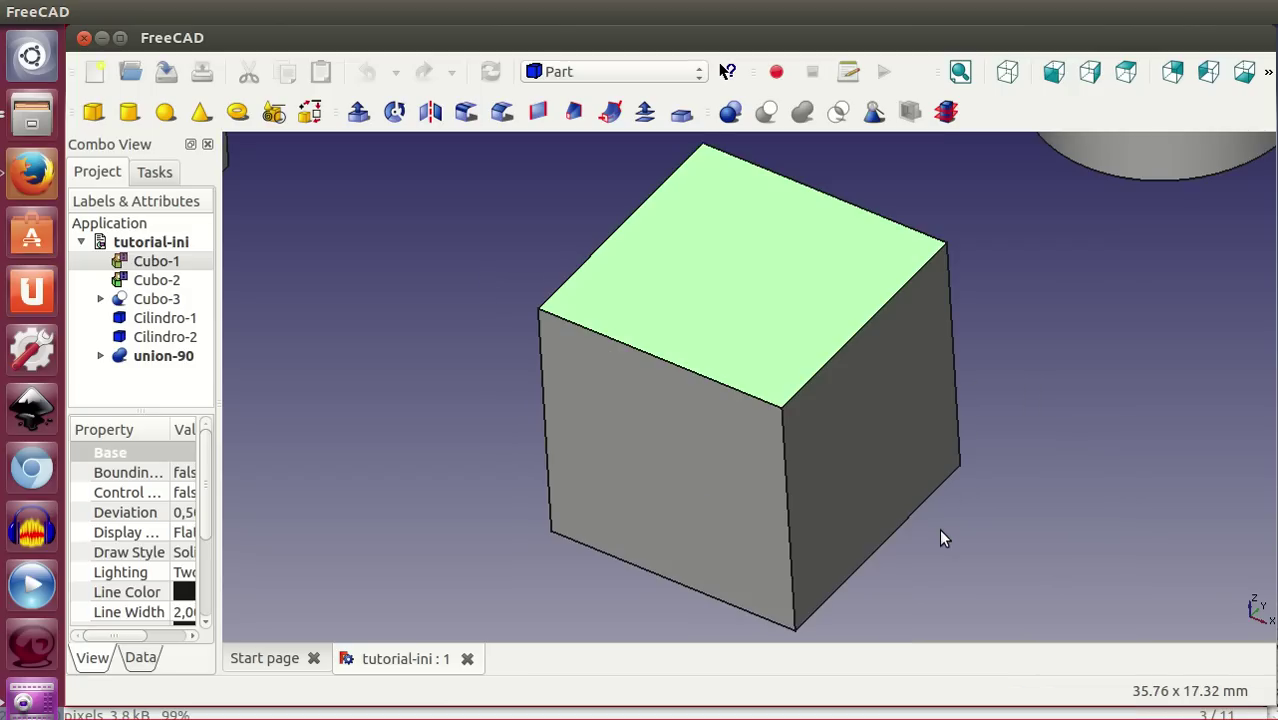
pyautogui.click(1113, 463)
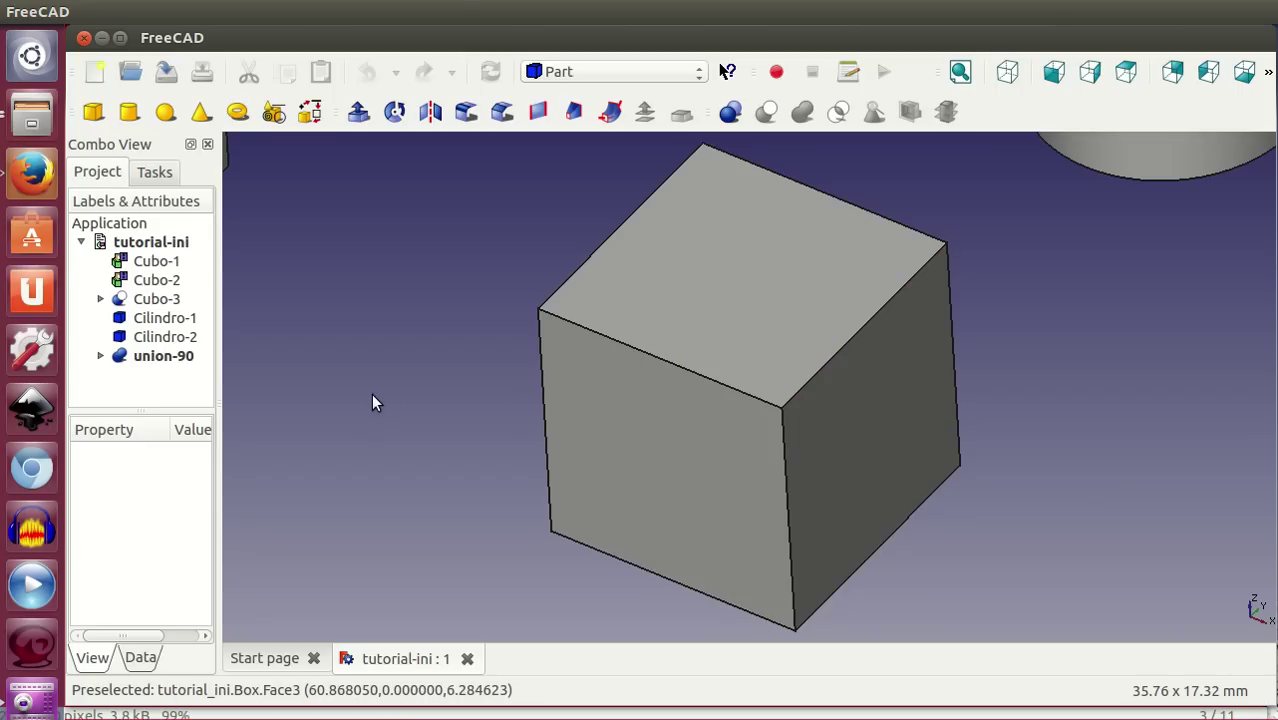
pyautogui.click(724, 245)
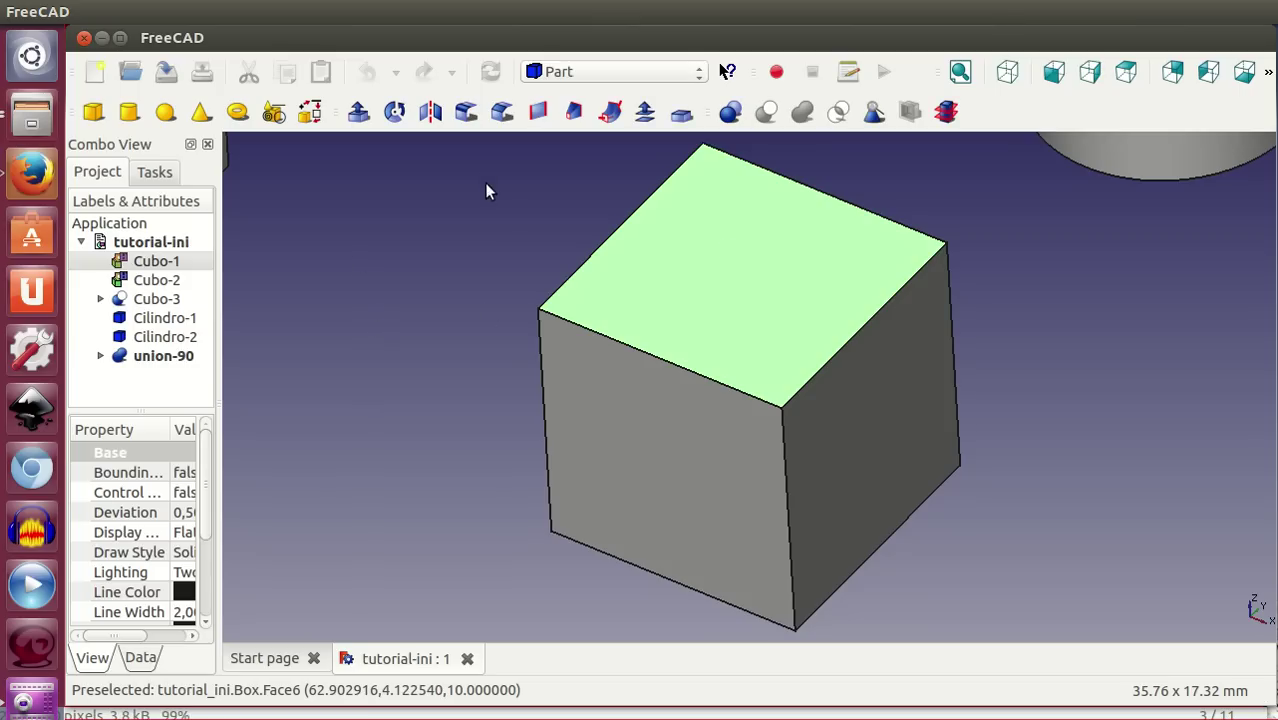
# Step: Start a fillet on Cubo-1 and mark Edge10, Edge6 and Edge5
pyautogui.click(465, 113)
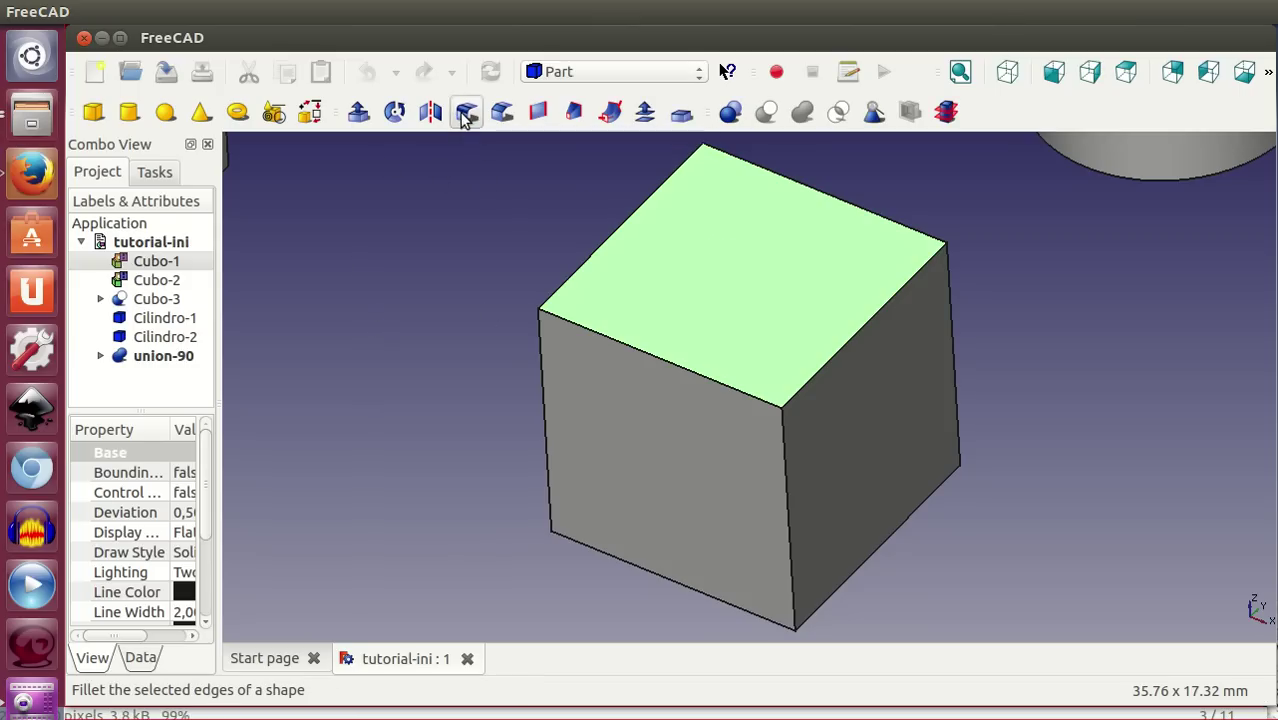
pyautogui.moveTo(221, 305); pyautogui.dragTo(444, 289)
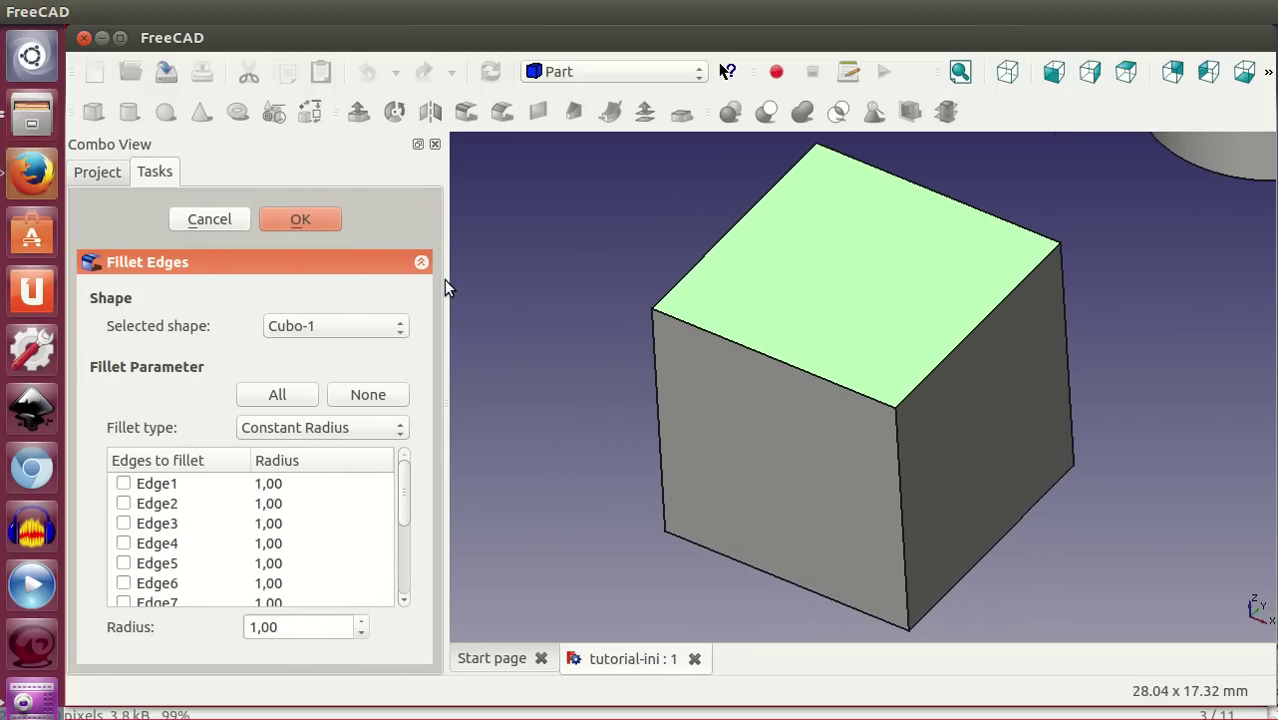
pyautogui.moveTo(405, 494)
pyautogui.mouseDown()
pyautogui.moveTo(401, 553)
pyautogui.moveTo(423, 457)
pyautogui.mouseUp()
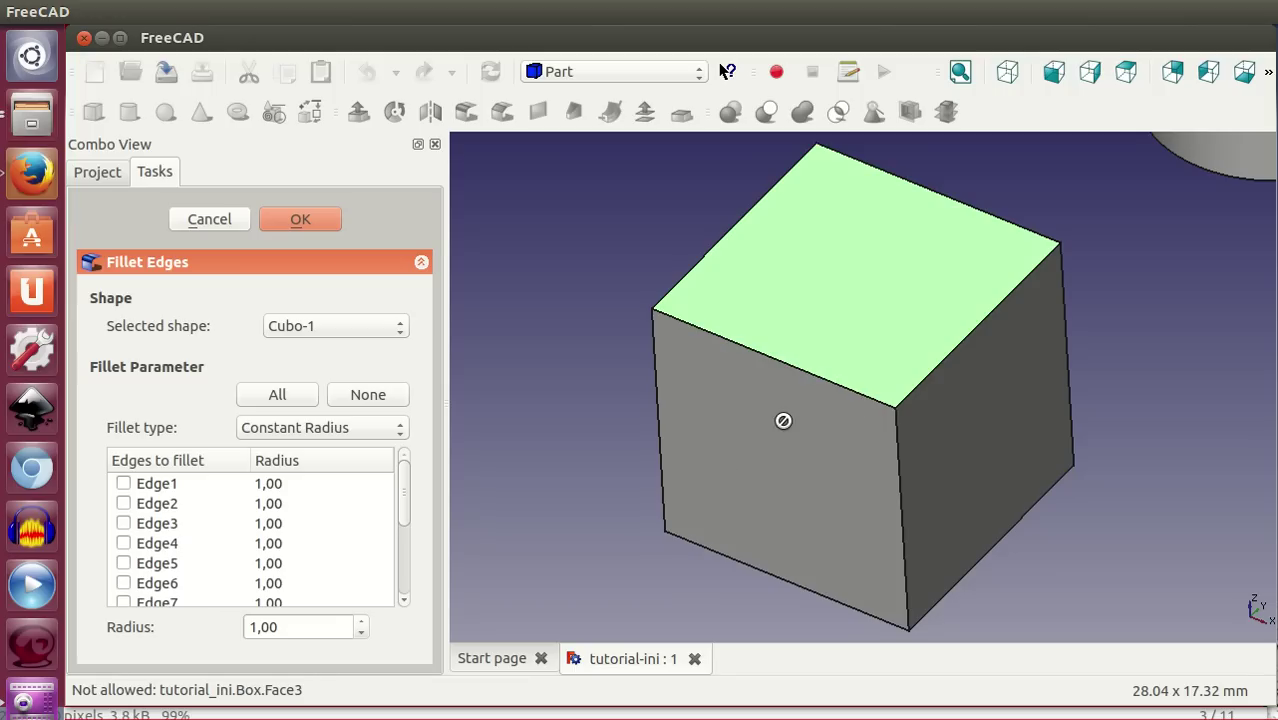
pyautogui.click(778, 361)
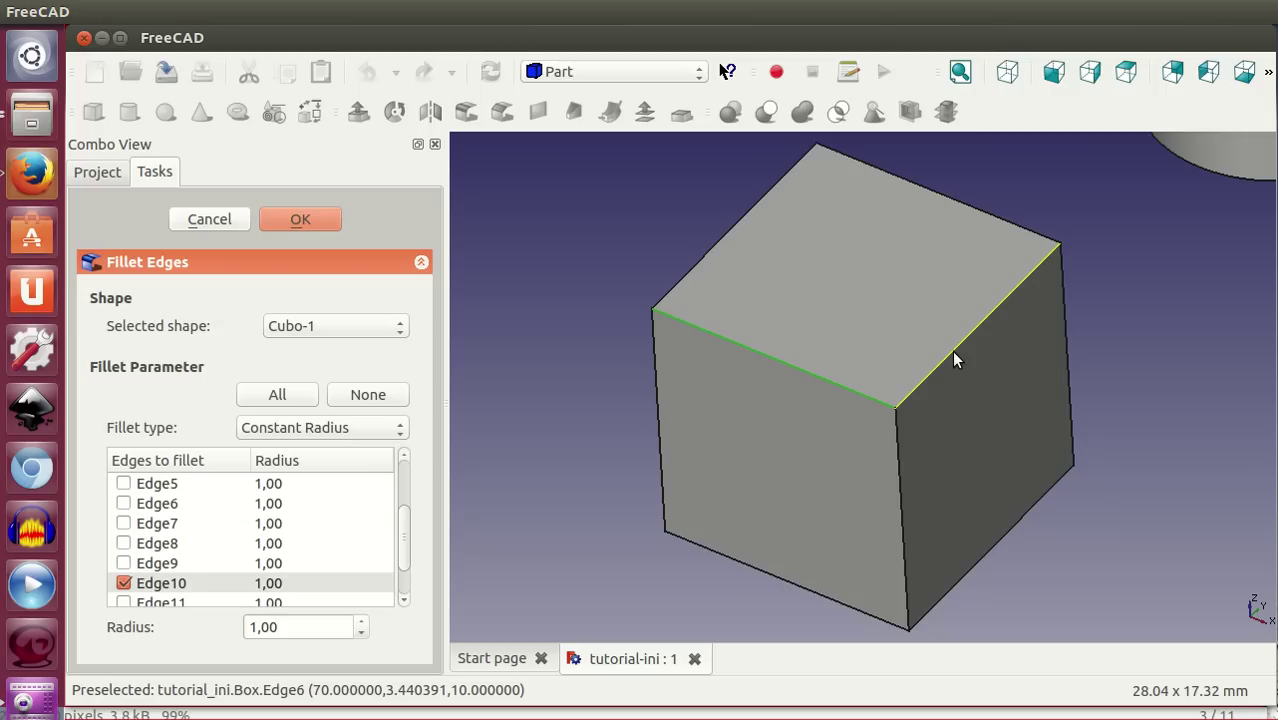
pyautogui.click(953, 351)
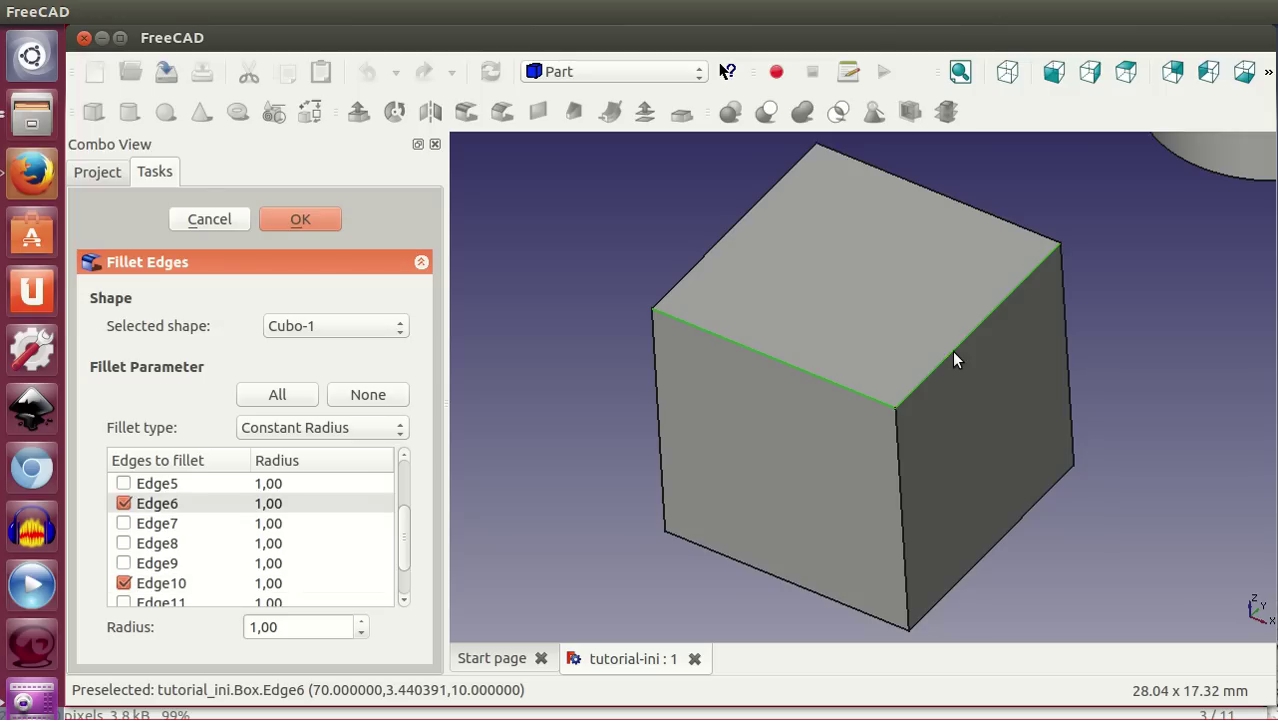
pyautogui.click(896, 463)
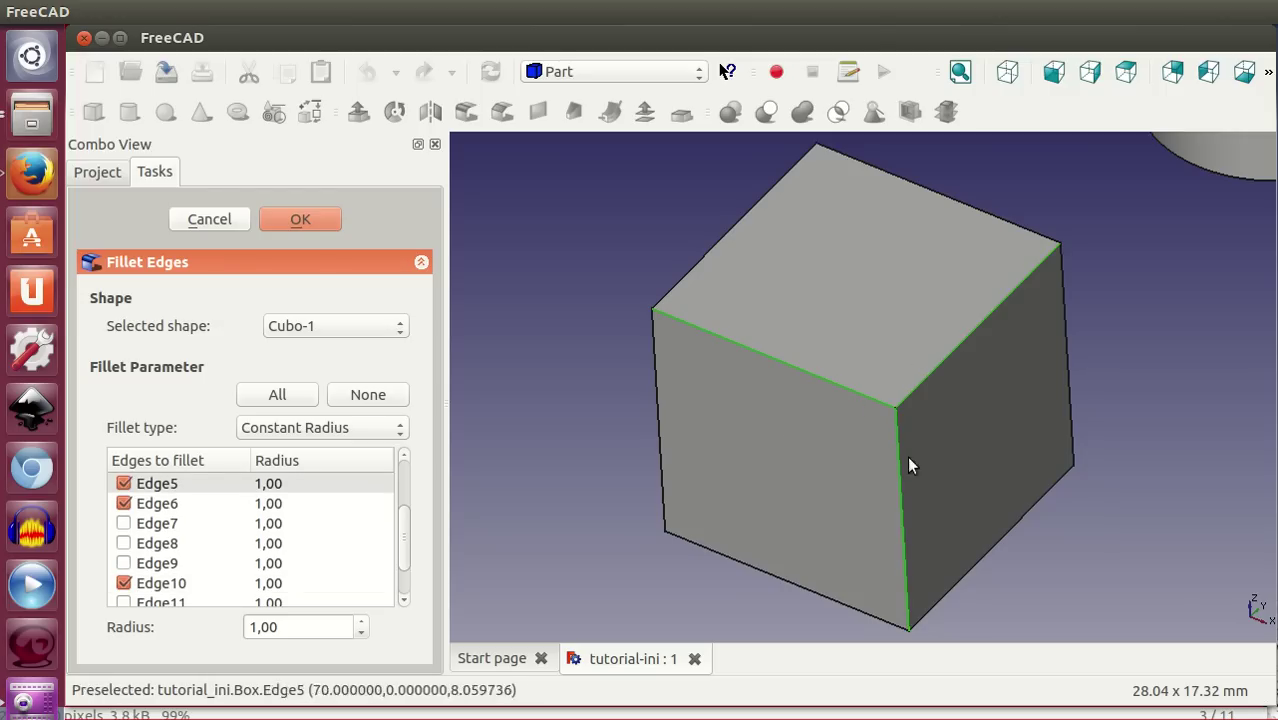
pyautogui.rightClick(535, 394)
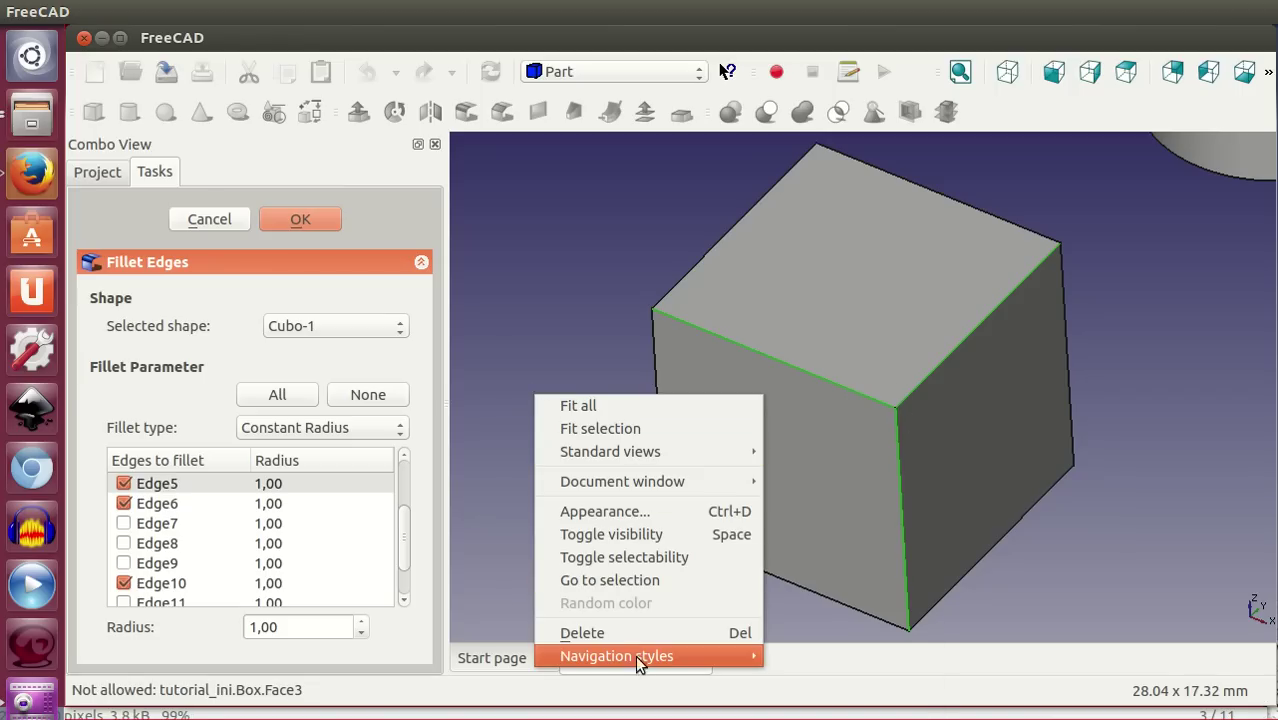
pyautogui.moveTo(617, 656)
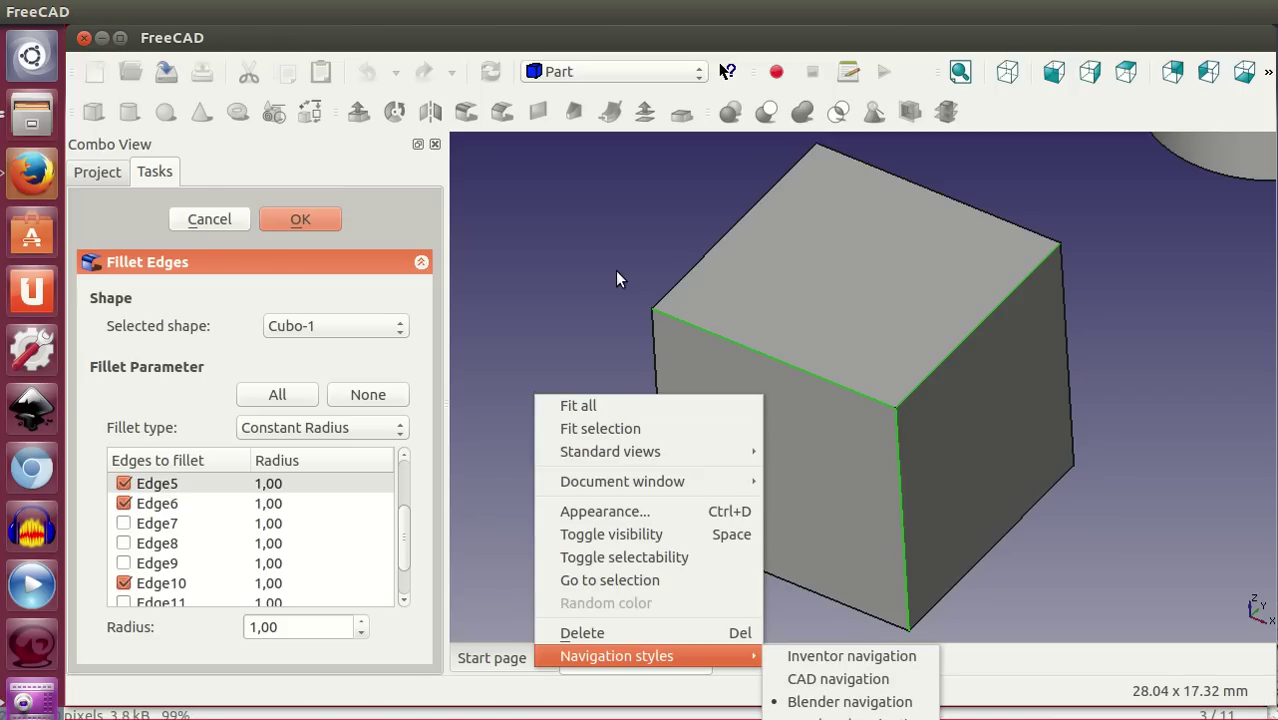
pyautogui.click(607, 268)
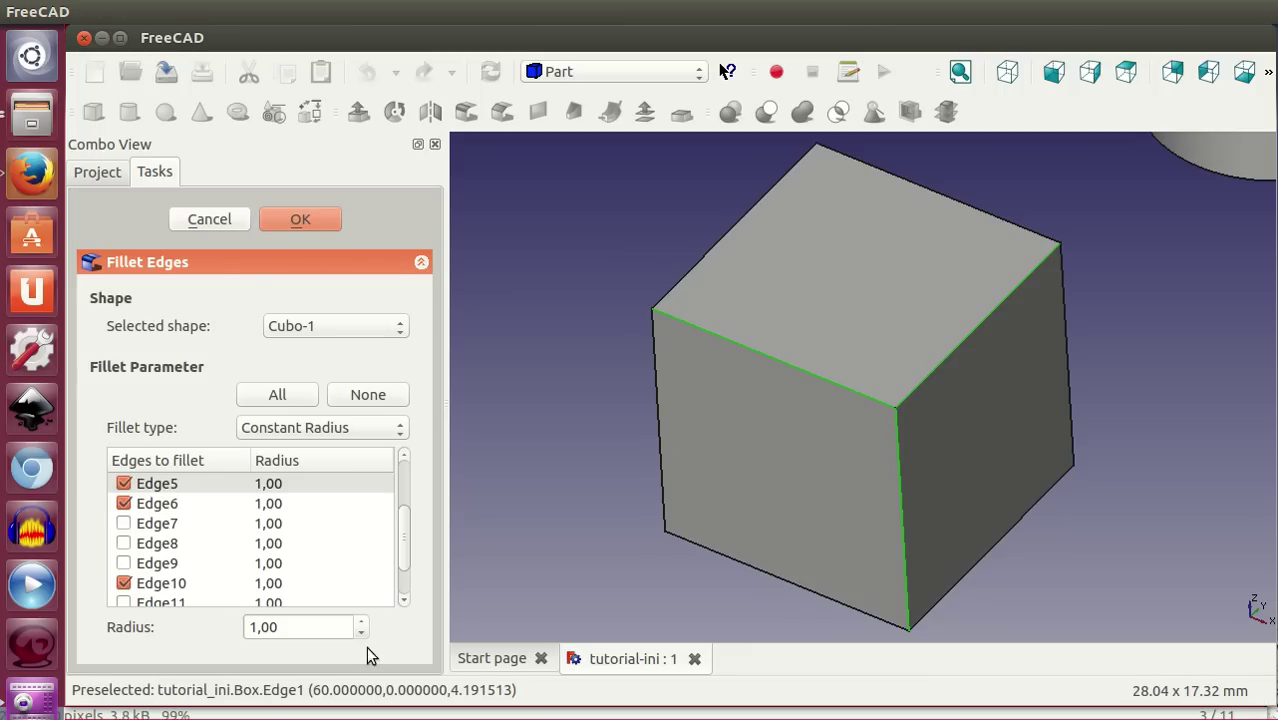
# Step: Set the fillet radius to 2,00
pyautogui.click(294, 629)
pyautogui.scroll(1, 294, 629)
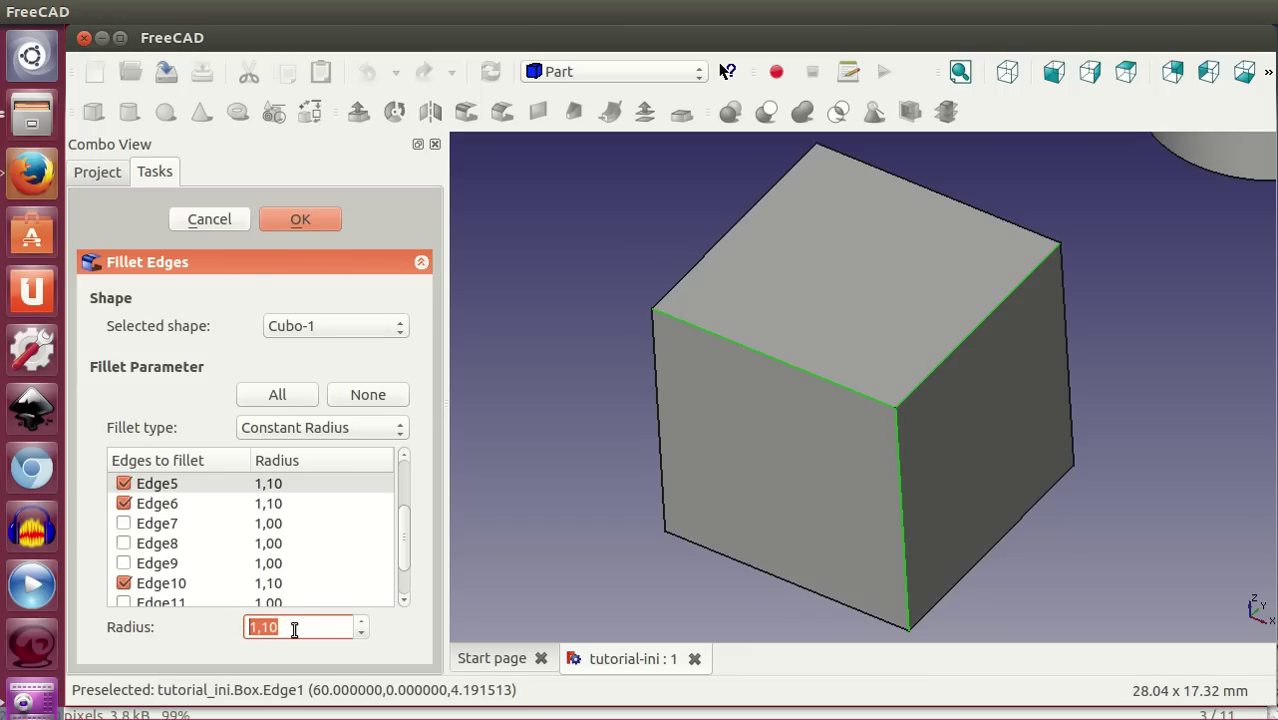
pyautogui.scroll(1, 294, 629)
pyautogui.scroll(2, 294, 629)
pyautogui.scroll(4, 294, 629)
pyautogui.scroll(-1, 294, 629)
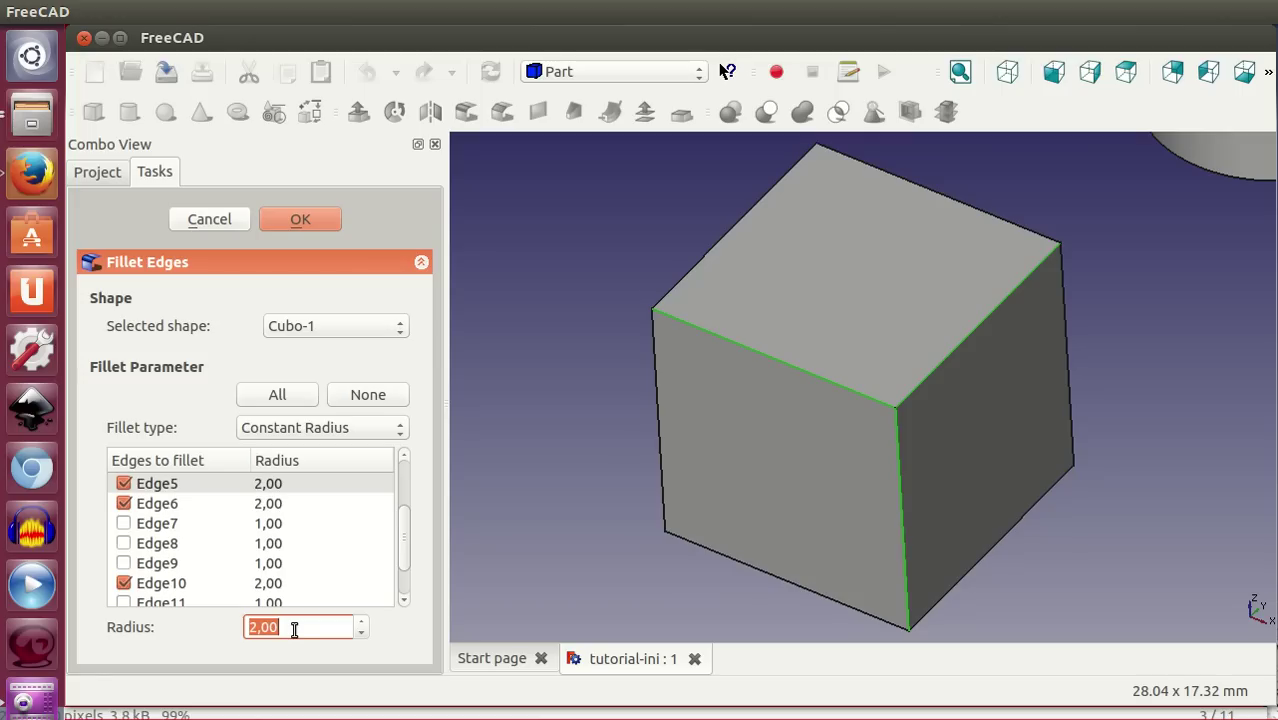
# Step: Apply the fillet and expand the Fillet node to reveal Cubo-1 beneath it
pyautogui.click(302, 220)
pyautogui.scroll(-3, 820, 440)
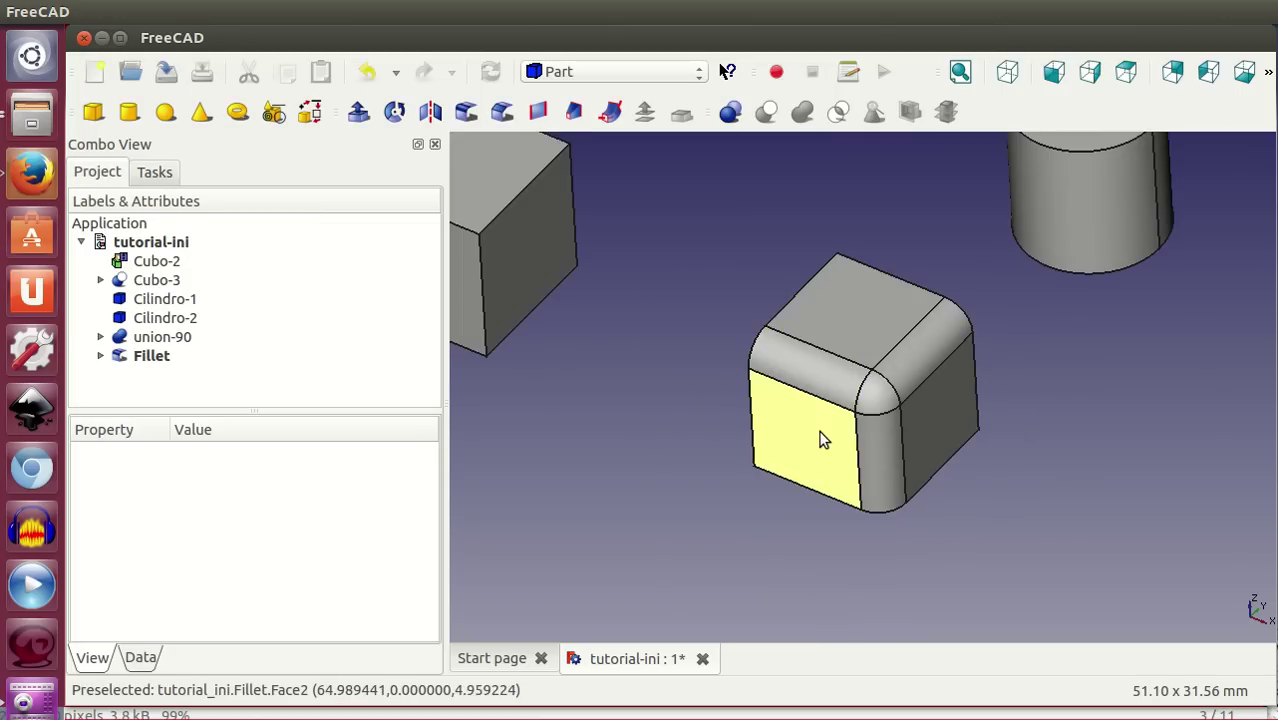
pyautogui.scroll(2, 820, 440)
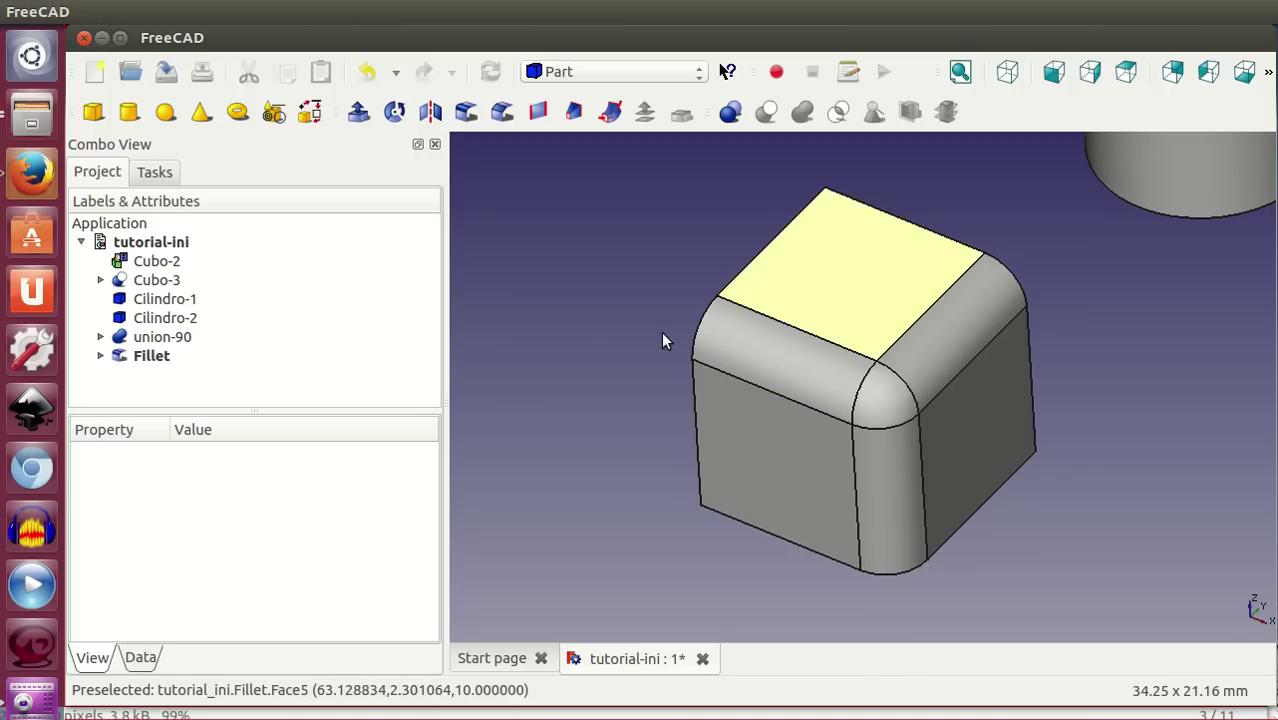
pyautogui.click(100, 358)
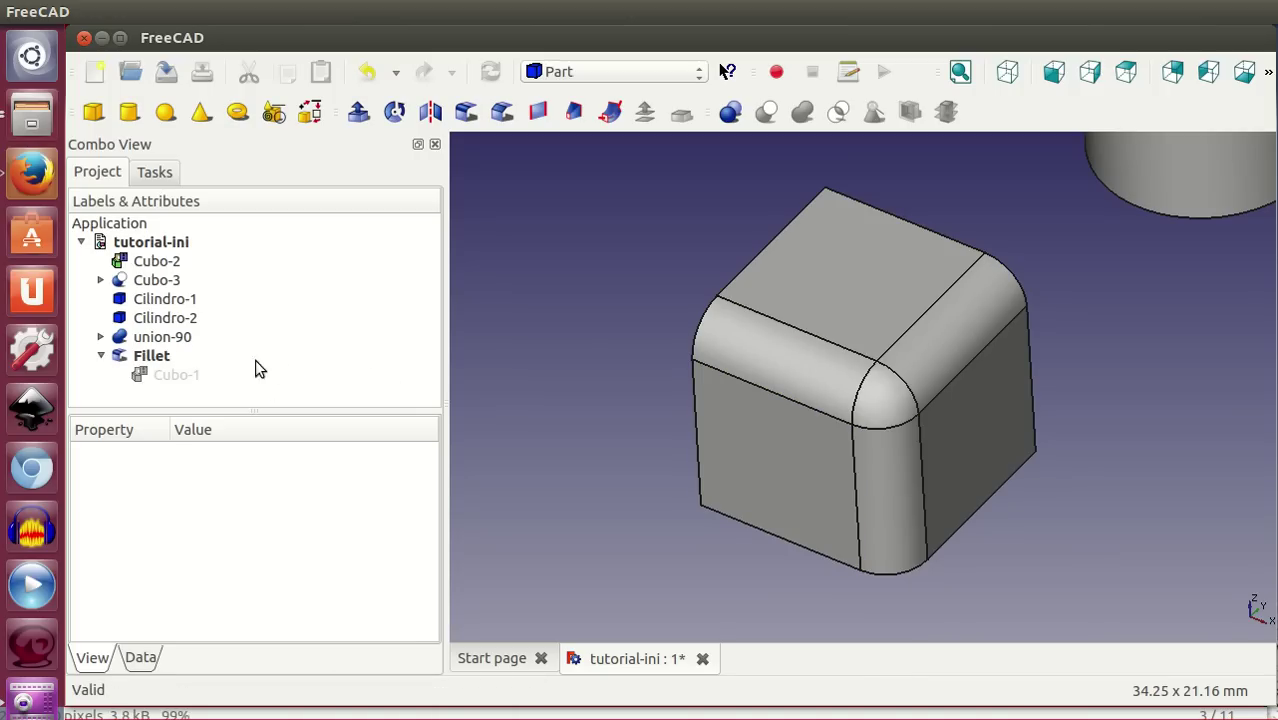
pyautogui.click(187, 380)
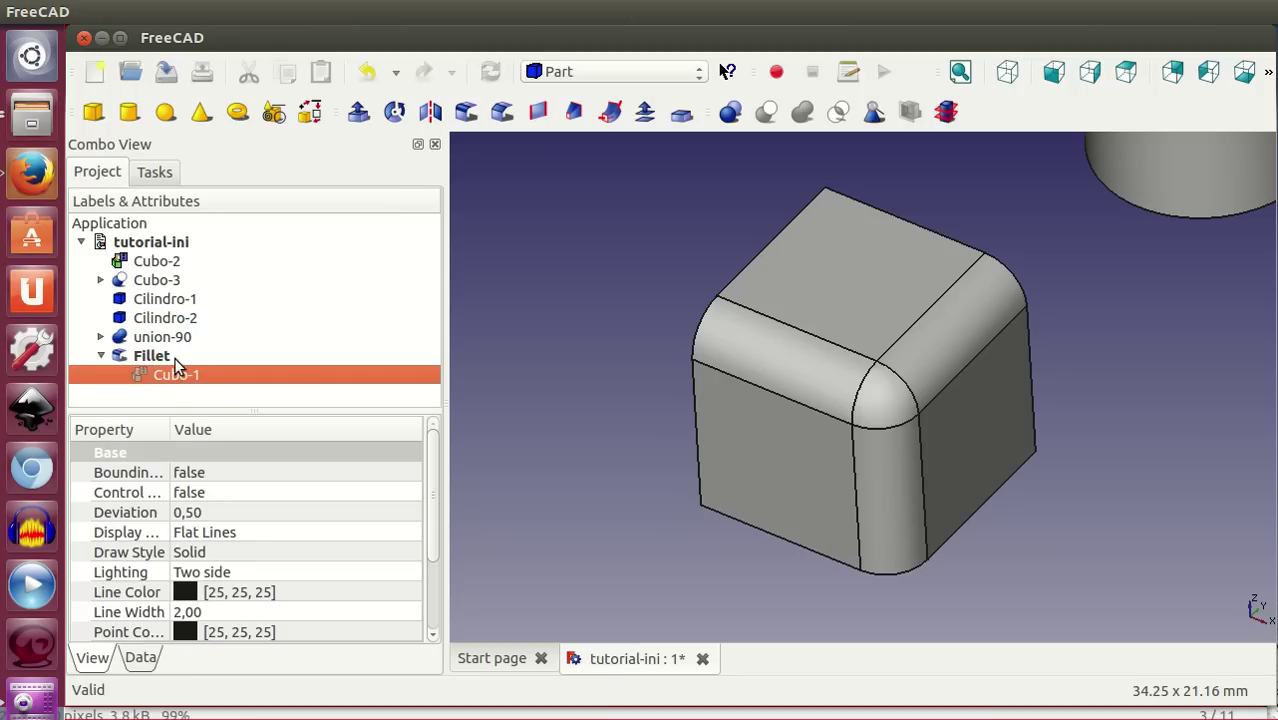
# Step: Toggle Fillet and Cubo-1 visibility to compare, leaving only the filleted cube shown
pyautogui.click(175, 362)
pyautogui.press('space')
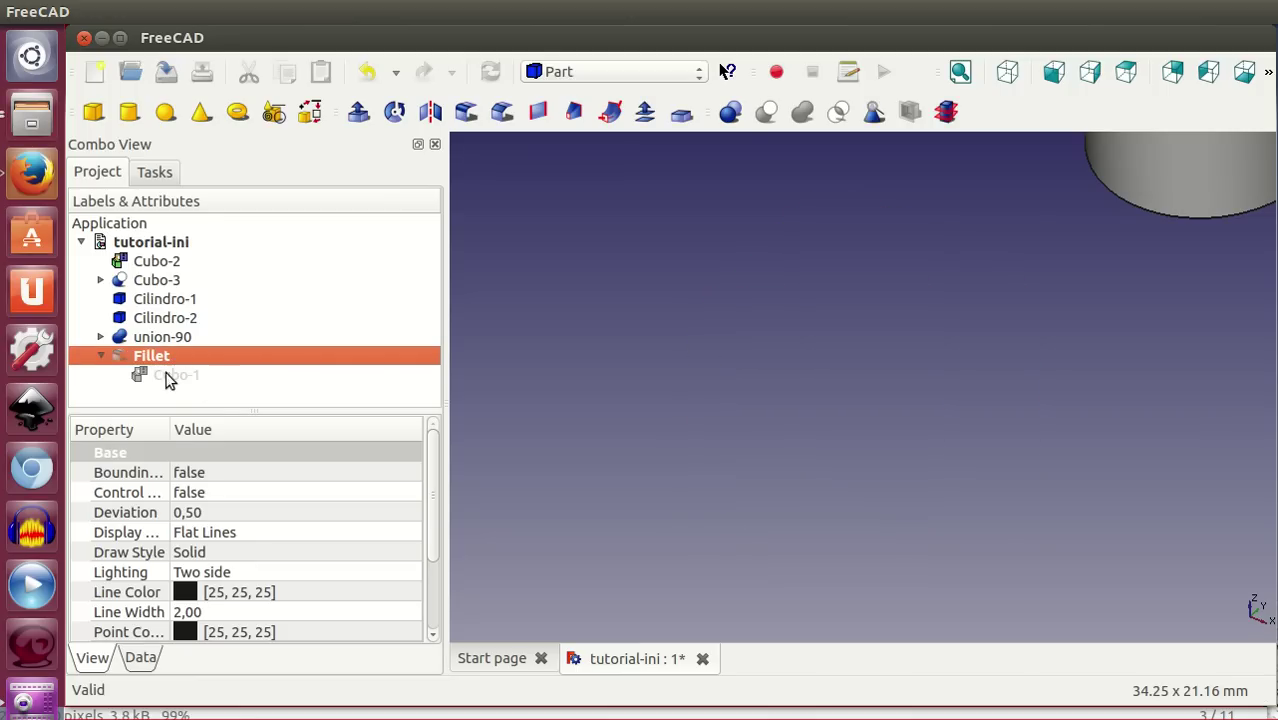
pyautogui.click(183, 376)
pyautogui.press('space')
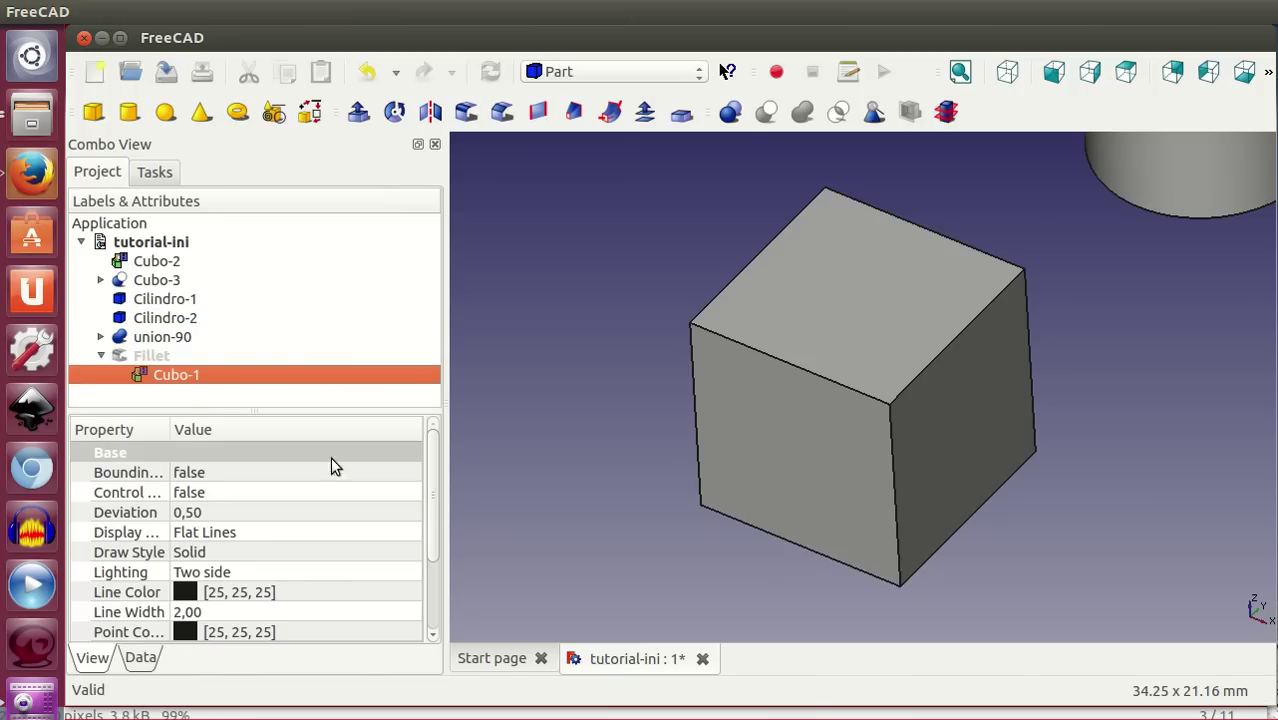
pyautogui.click(150, 358)
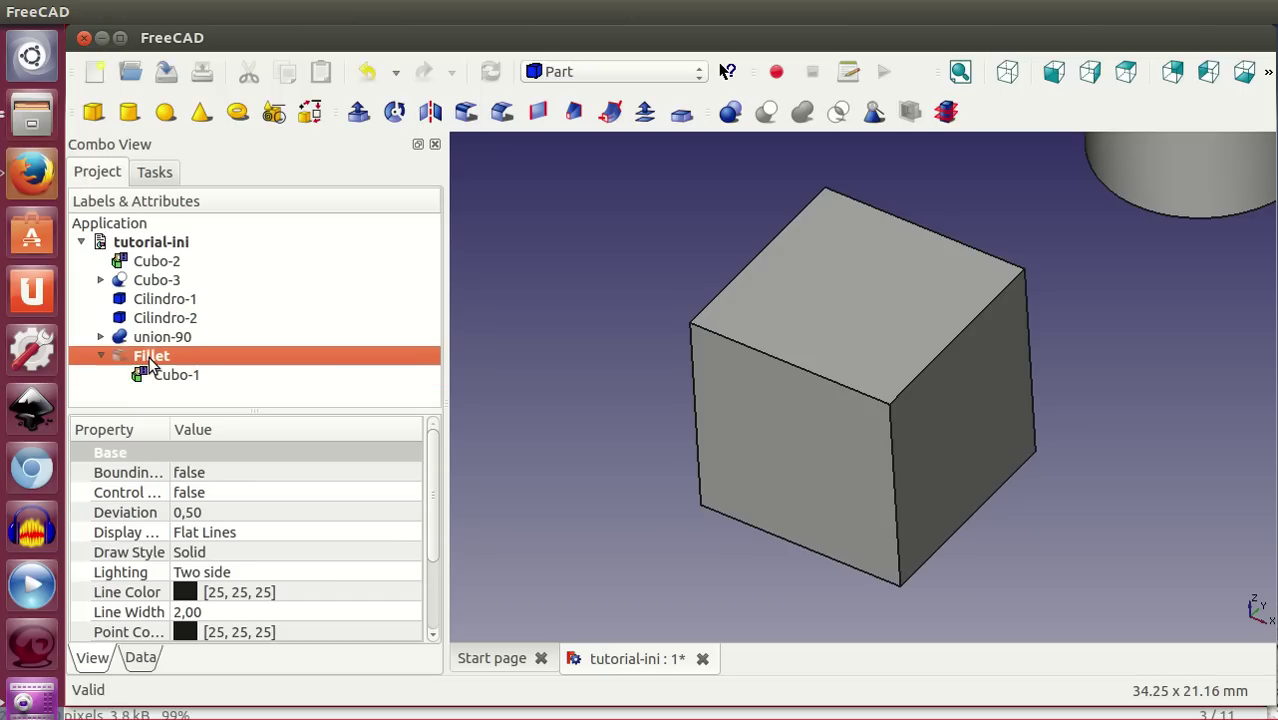
pyautogui.press('space')
pyautogui.click(184, 377)
pyautogui.press('space')
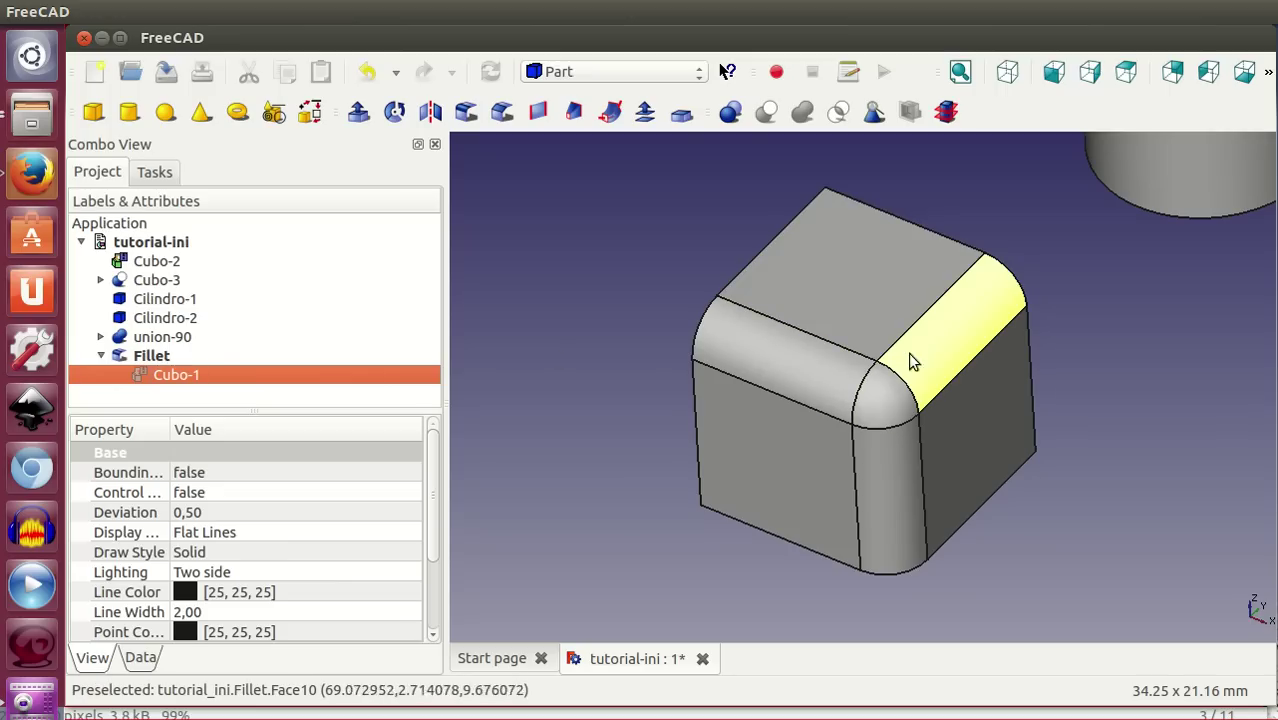
# Step: Edit the Fillet and reduce its radius from 2,00 to 1,00
pyautogui.click(155, 357)
pyautogui.doubleClick(155, 357)
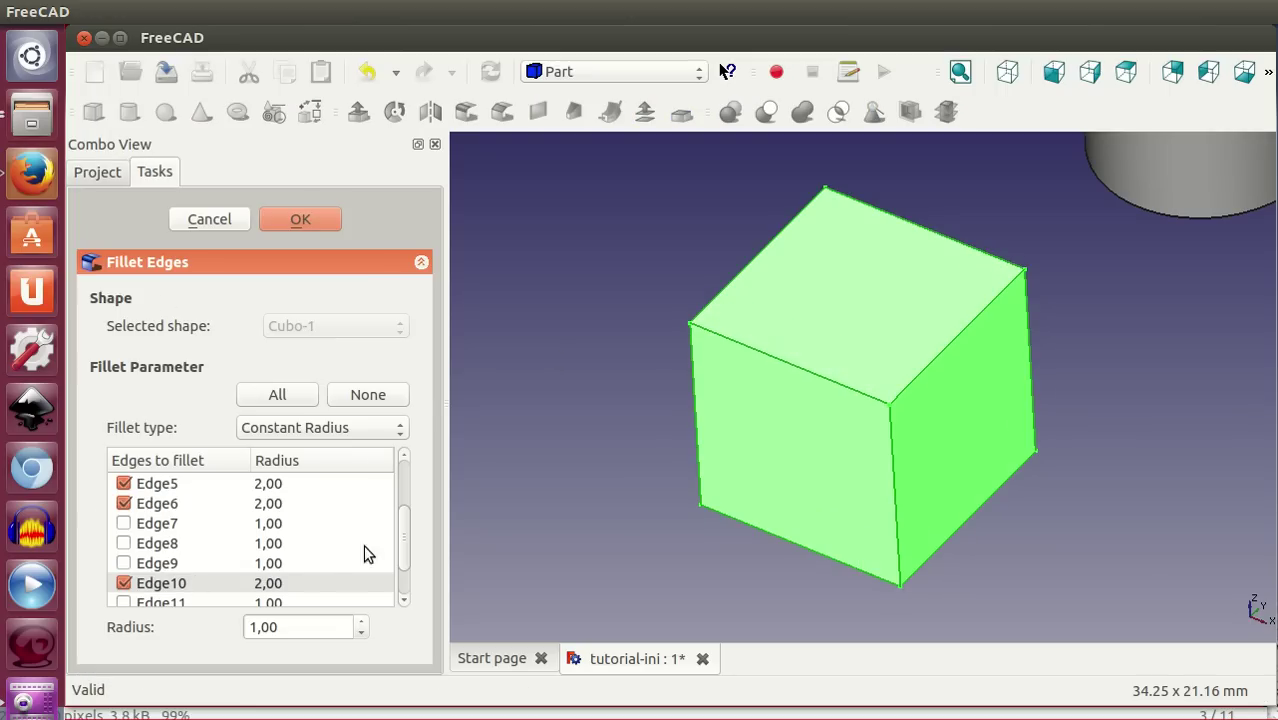
pyautogui.click(300, 626)
pyautogui.doubleClick(300, 626)
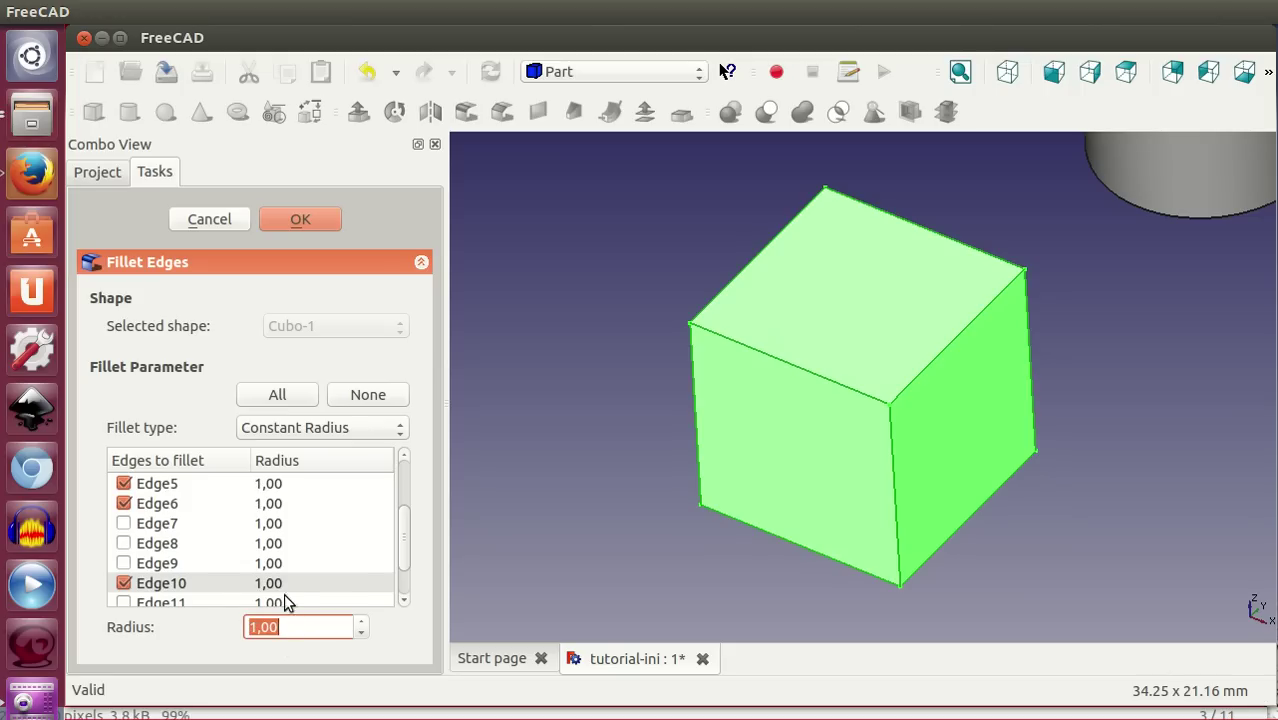
pyautogui.click(302, 216)
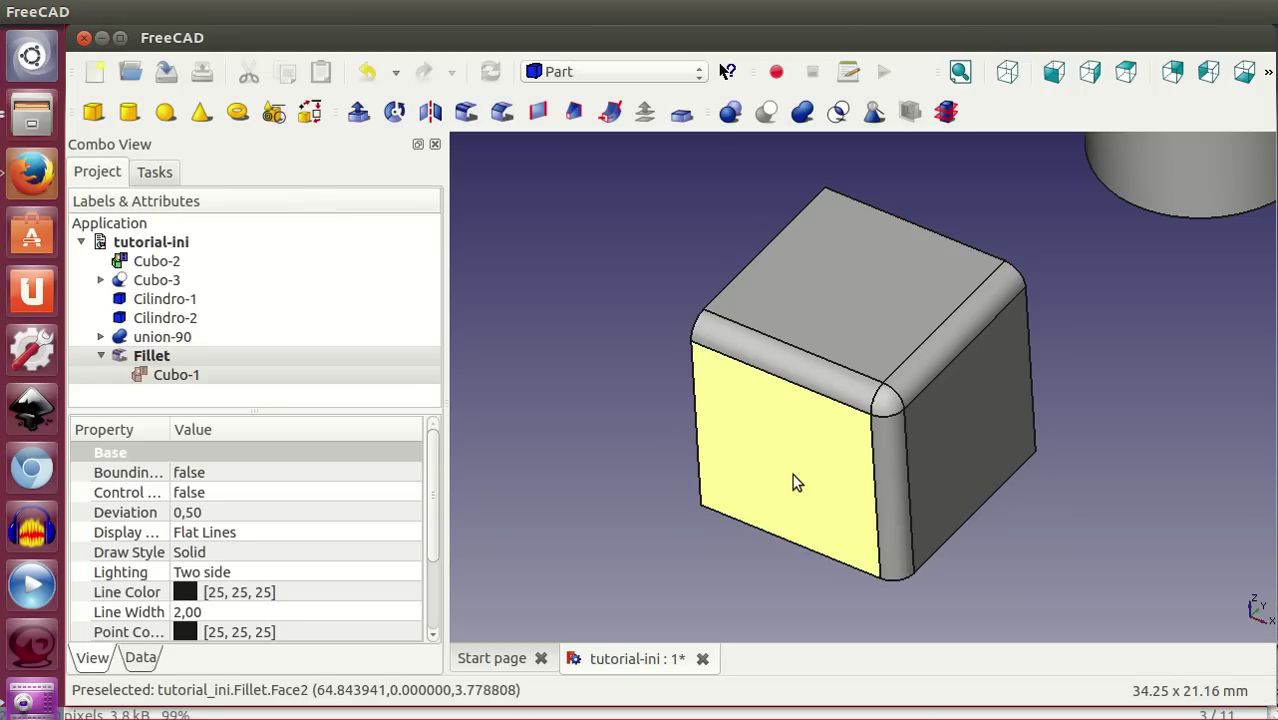
pyautogui.scroll(-2, 594, 394)
pyautogui.scroll(-1, 594, 394)
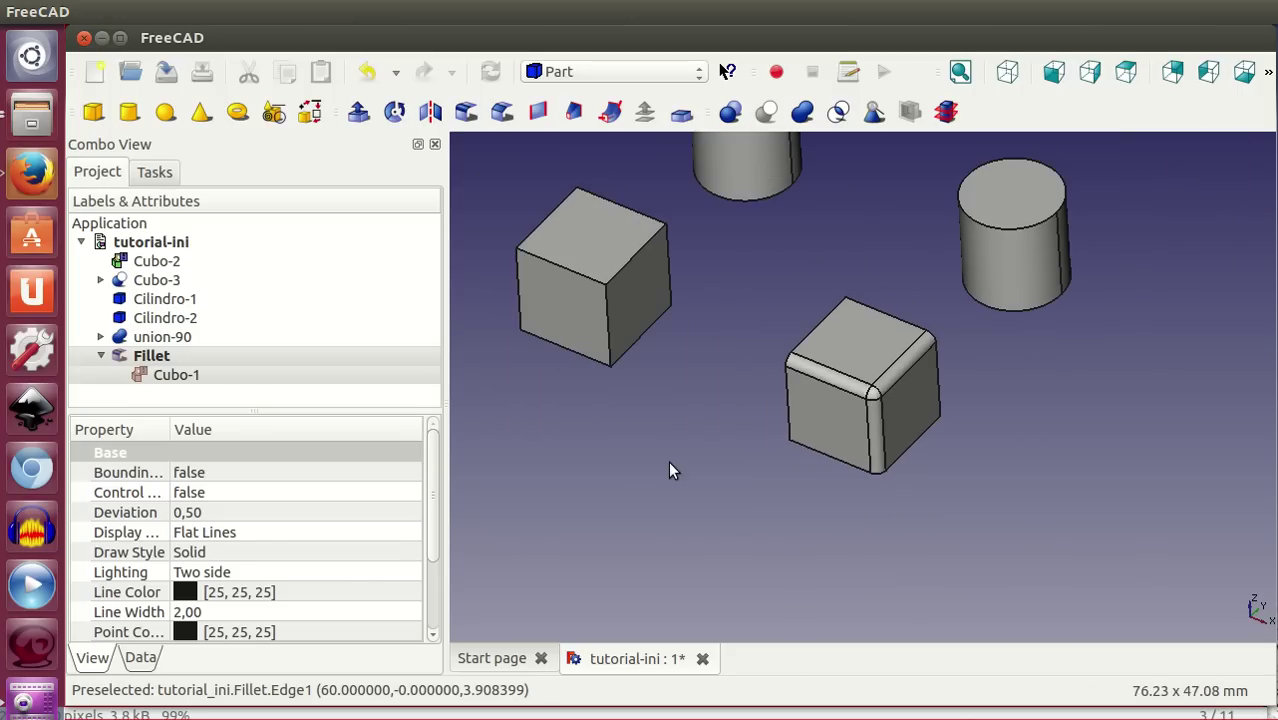
# Step: Fit the view to Cubo-2 and cancel a chamfer started with nothing selected
pyautogui.click(596, 232)
pyautogui.rightClick(597, 236)
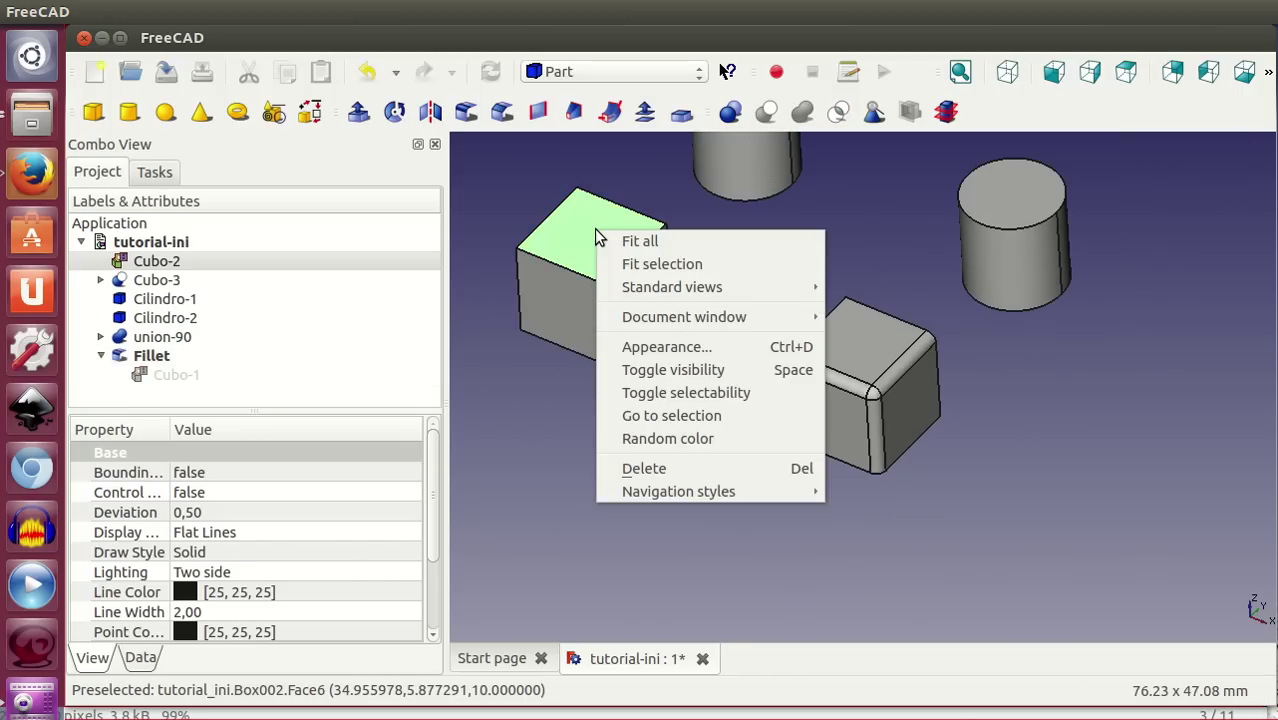
pyautogui.click(643, 262)
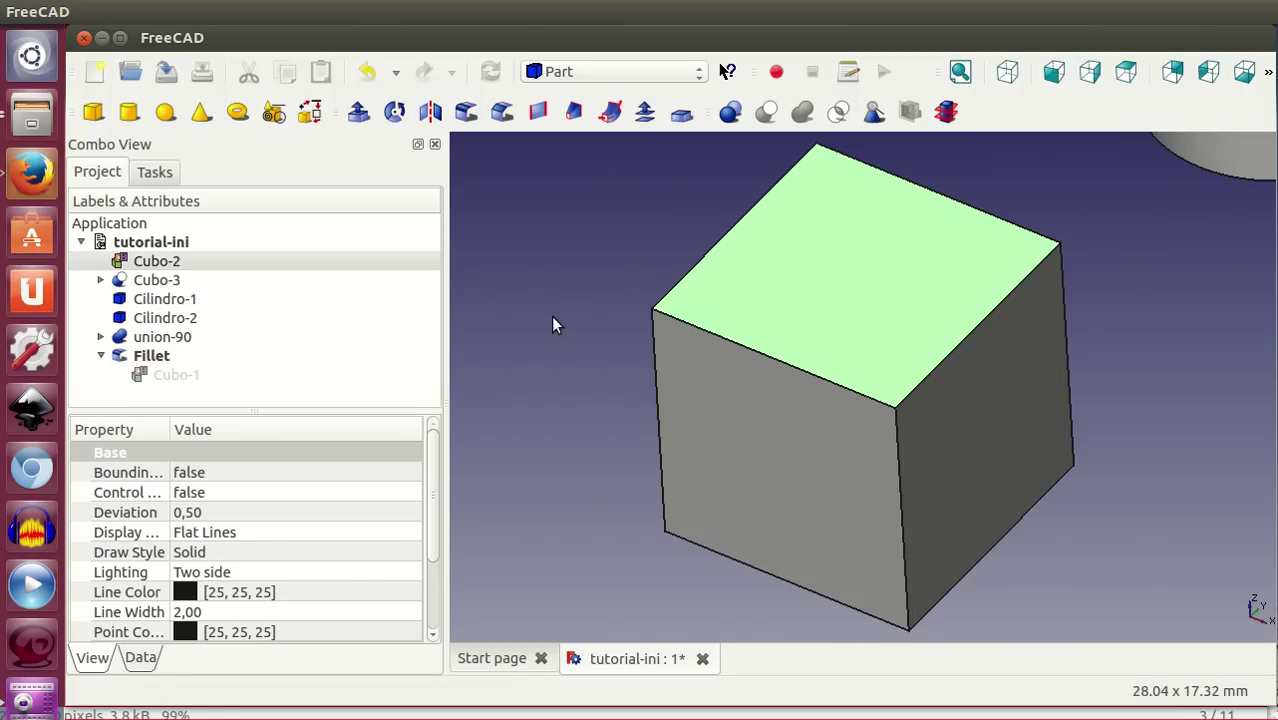
pyautogui.click(556, 323)
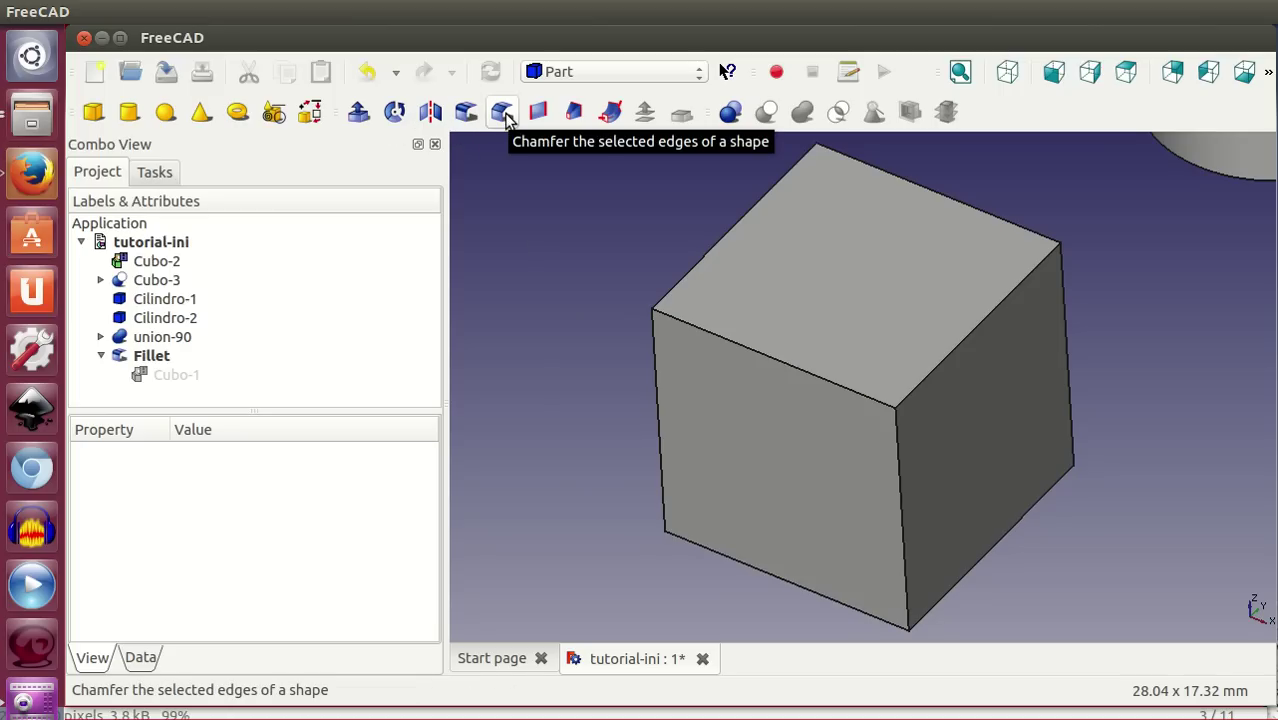
pyautogui.click(503, 113)
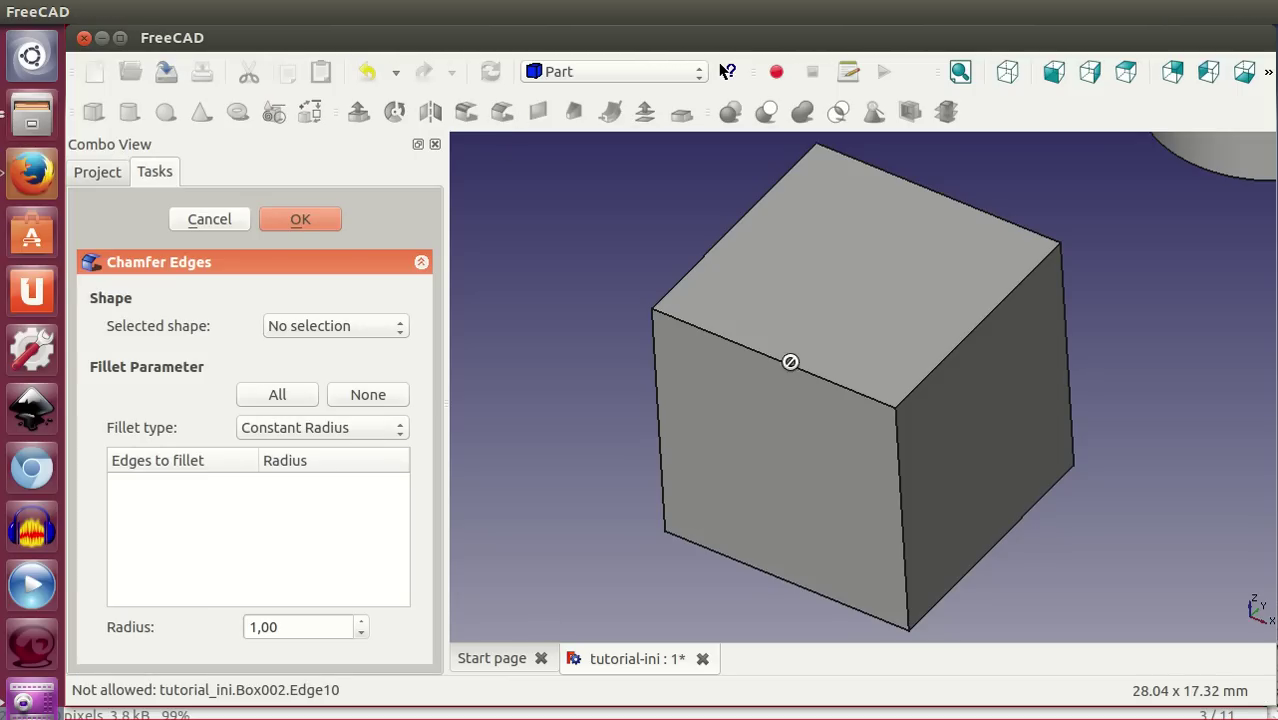
pyautogui.click(219, 222)
# Step: Start a chamfer on Cubo-2 and pick Edge10, Edge5 and Edge6
pyautogui.click(813, 294)
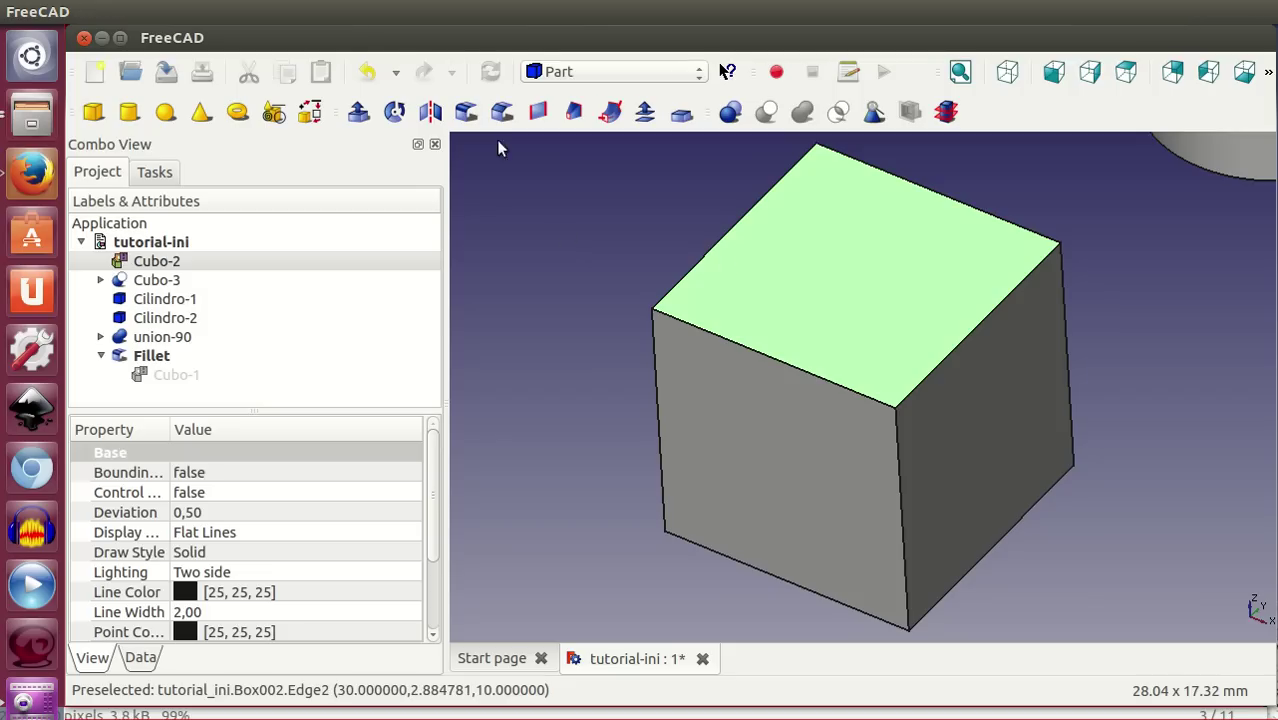
pyautogui.click(502, 111)
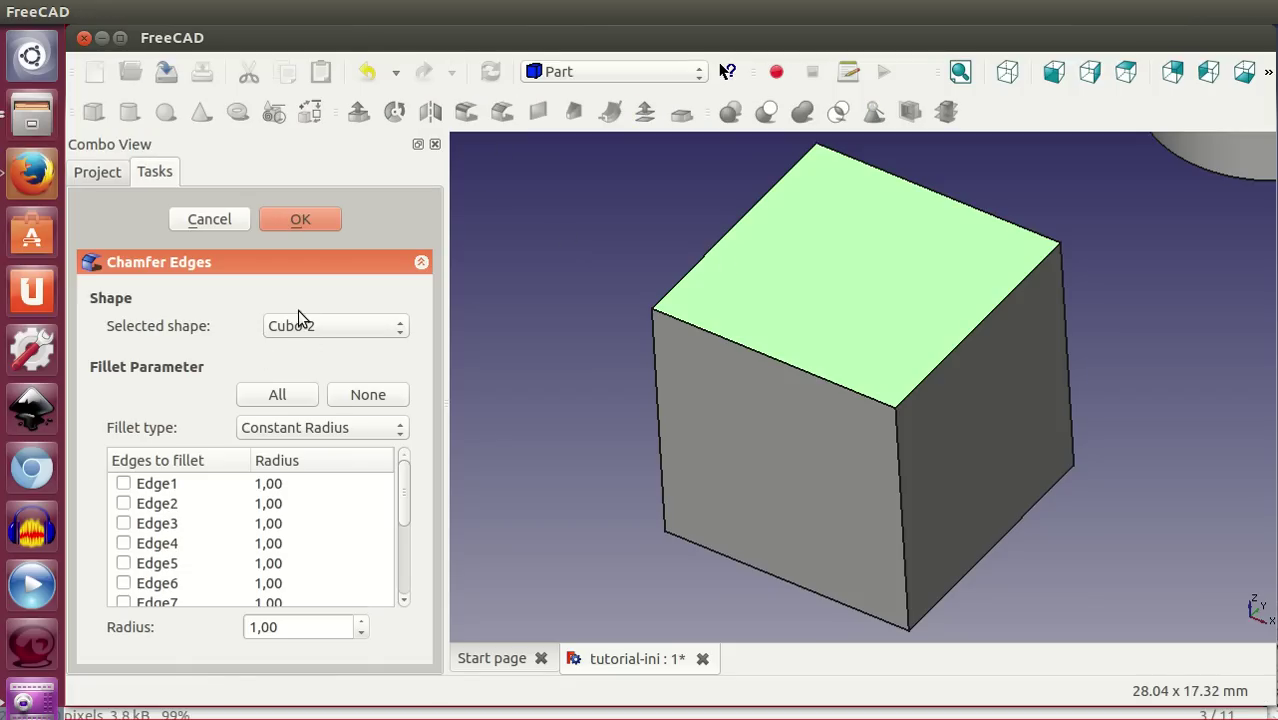
pyautogui.click(797, 376)
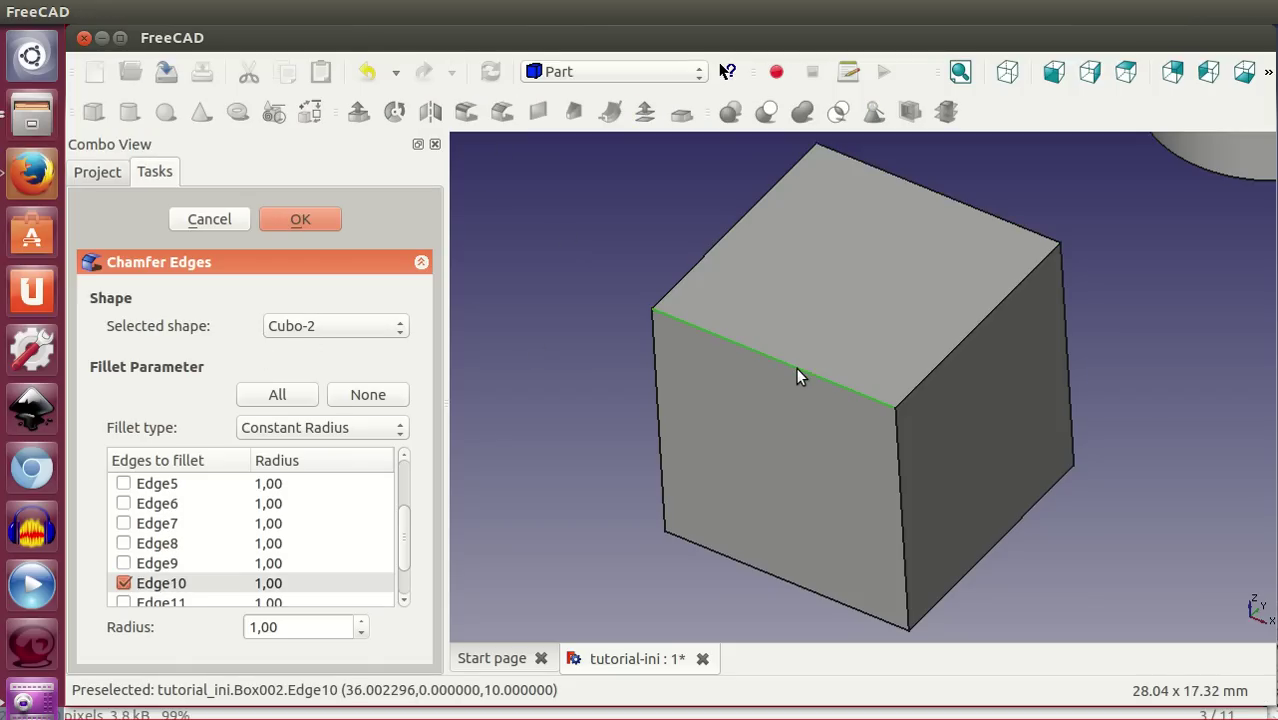
pyautogui.click(899, 478)
pyautogui.click(920, 380)
# Step: Set the chamfer size to 2,00 and apply it
pyautogui.click(312, 626)
pyautogui.scroll(2, 312, 626)
pyautogui.scroll(6, 312, 626)
pyautogui.scroll(5, 312, 626)
pyautogui.scroll(-3, 312, 626)
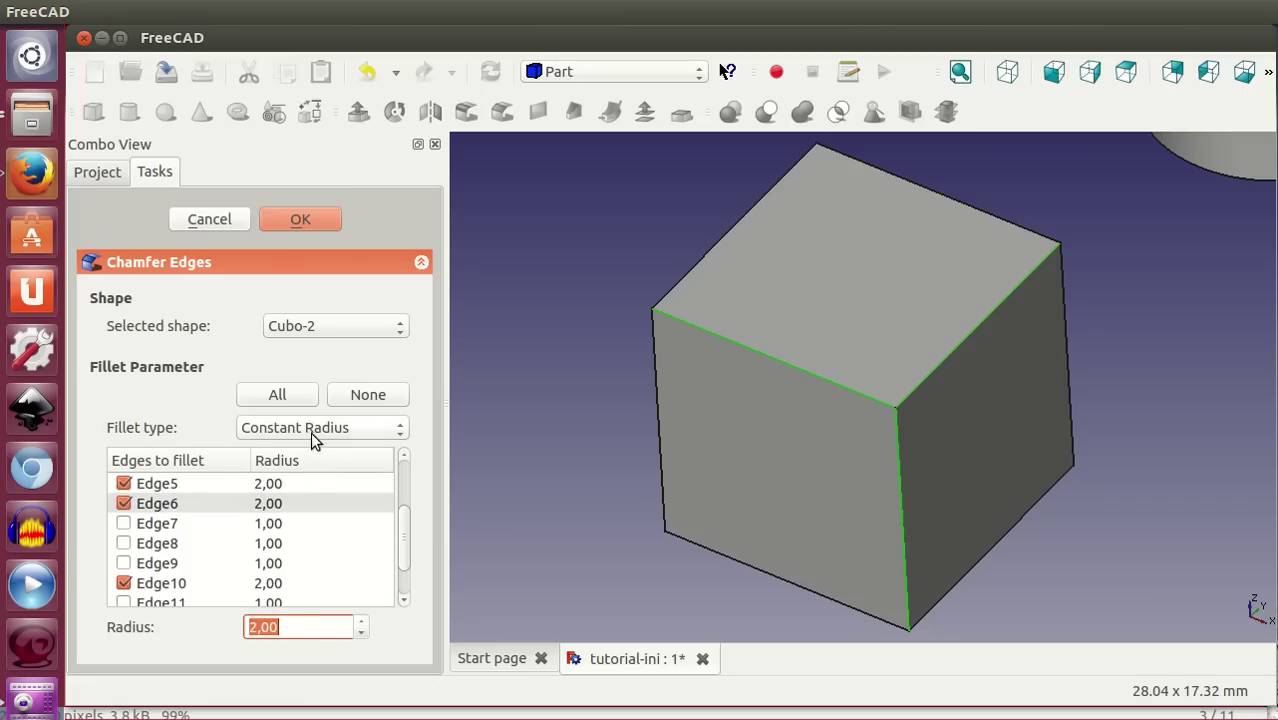
pyautogui.click(303, 219)
pyautogui.scroll(-1, 671, 434)
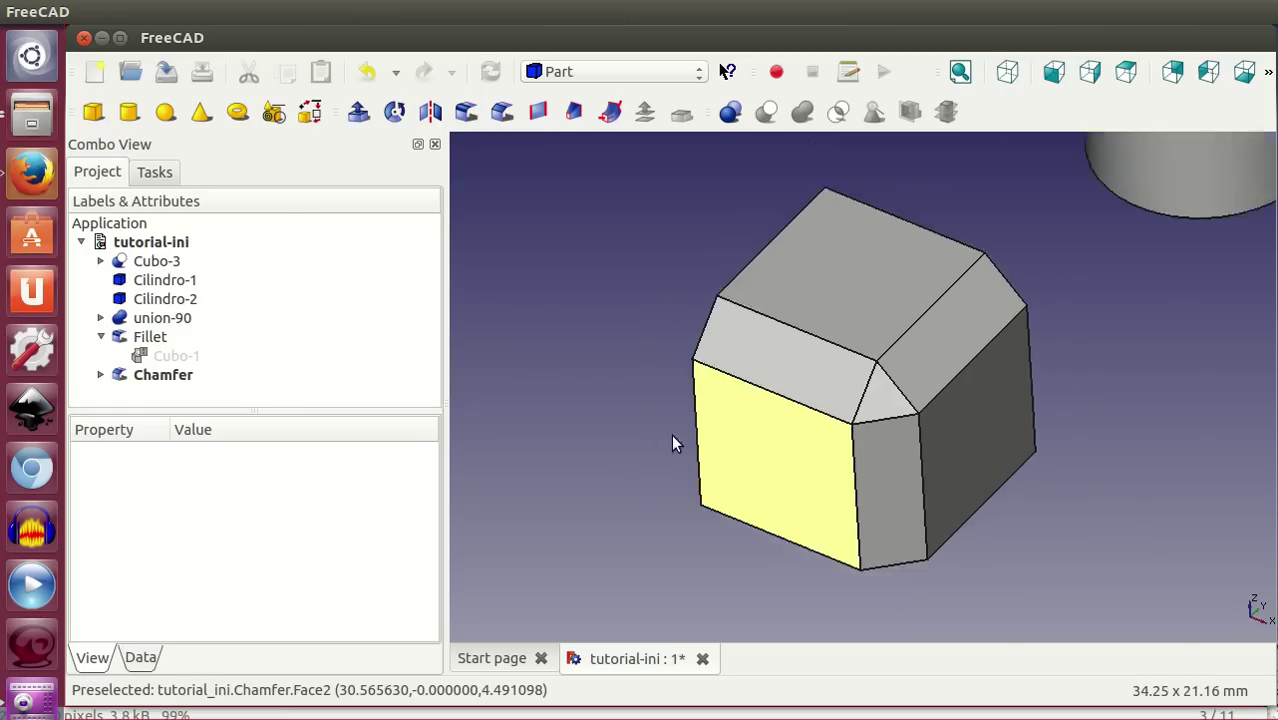
pyautogui.scroll(-2, 671, 434)
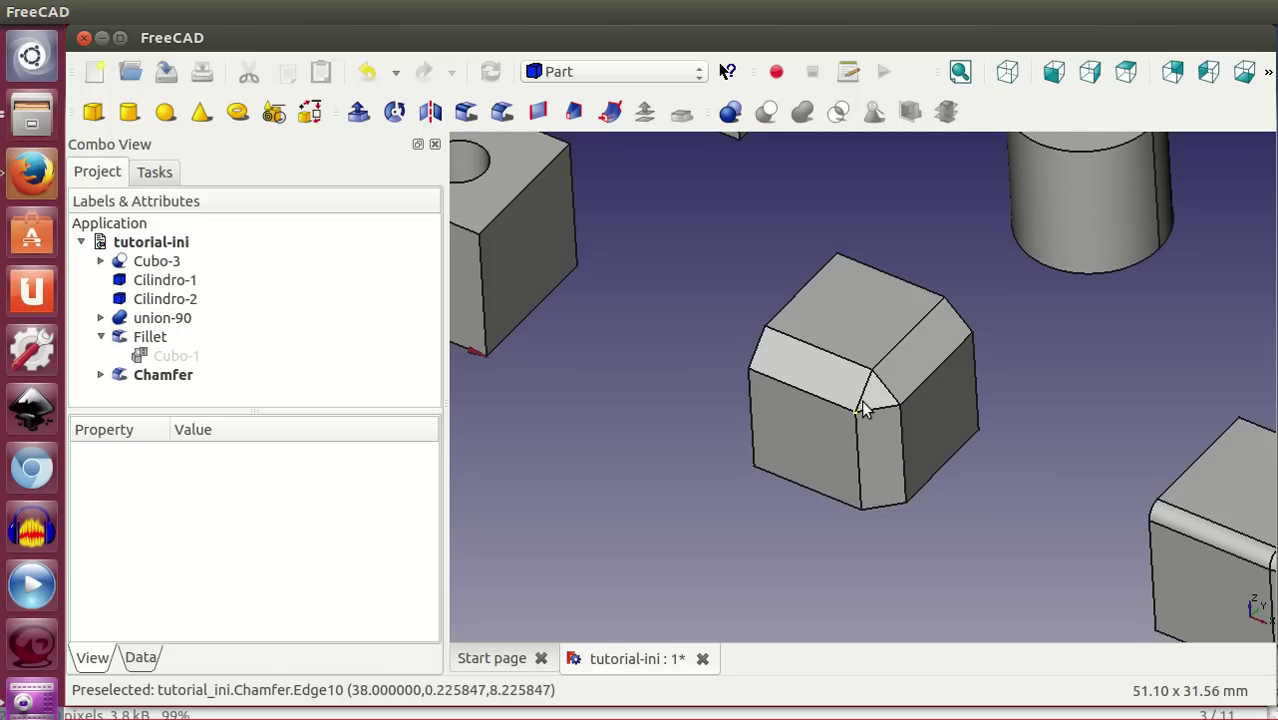
pyautogui.scroll(2, 852, 451)
pyautogui.scroll(-4, 852, 451)
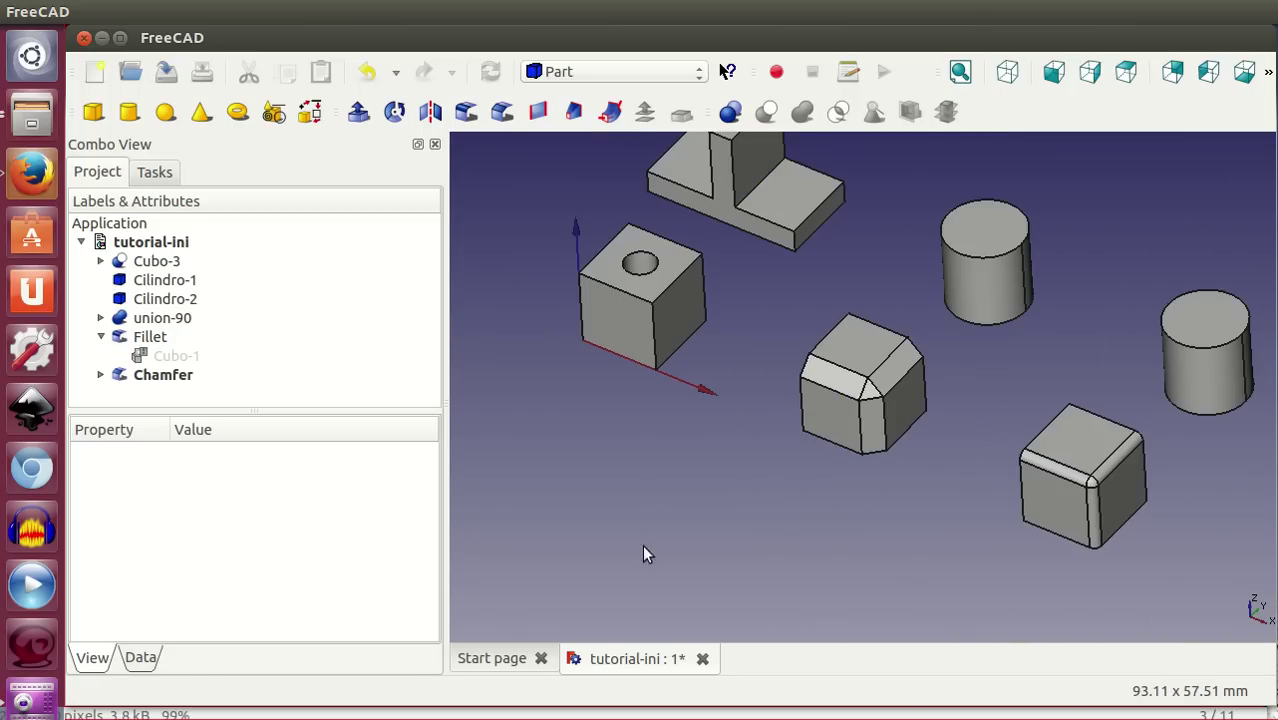
pyautogui.click(644, 292)
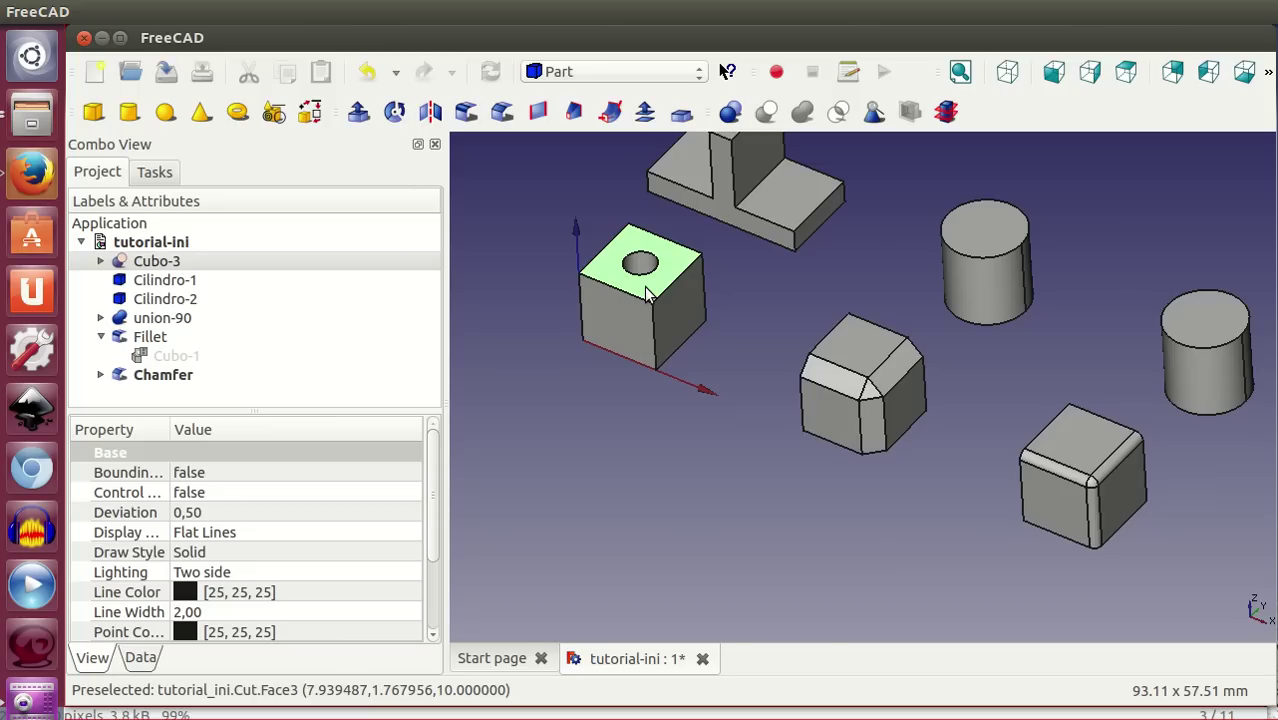
# Step: Fit to Cubo-3 and chamfer its hole rim (Edge10) at 1,00
pyautogui.rightClick(646, 293)
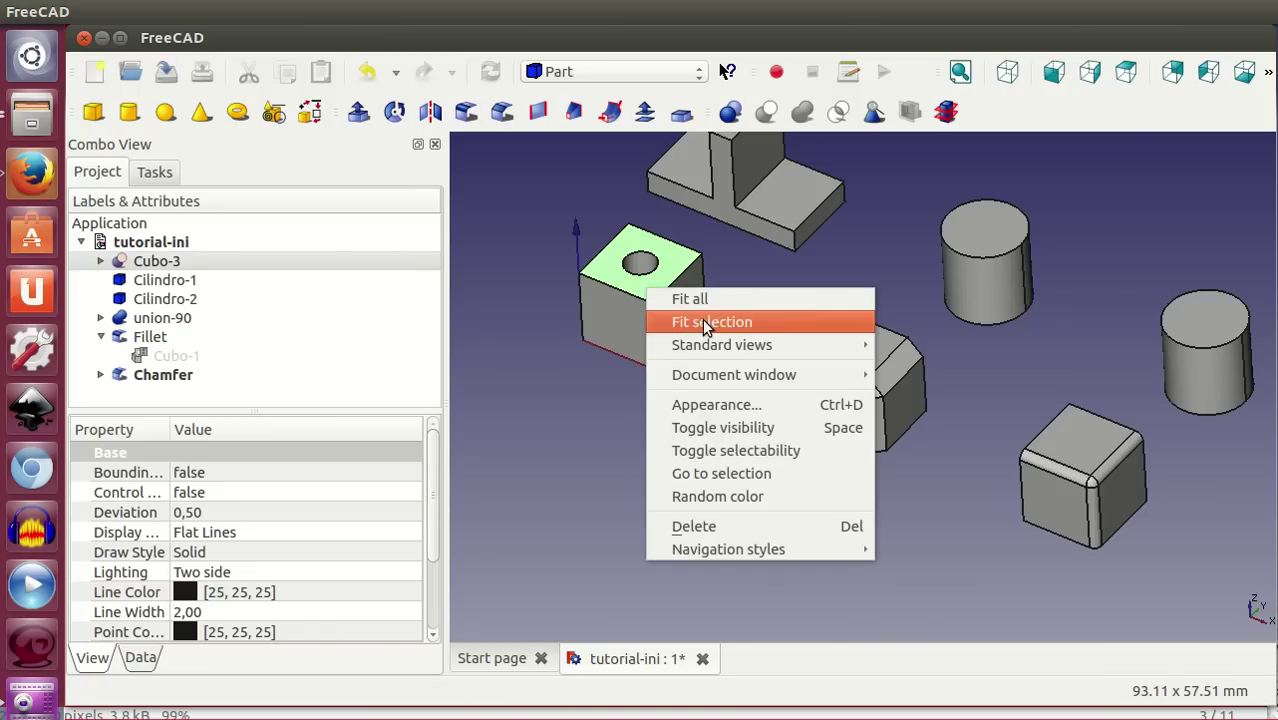
pyautogui.click(704, 322)
pyautogui.click(1085, 196)
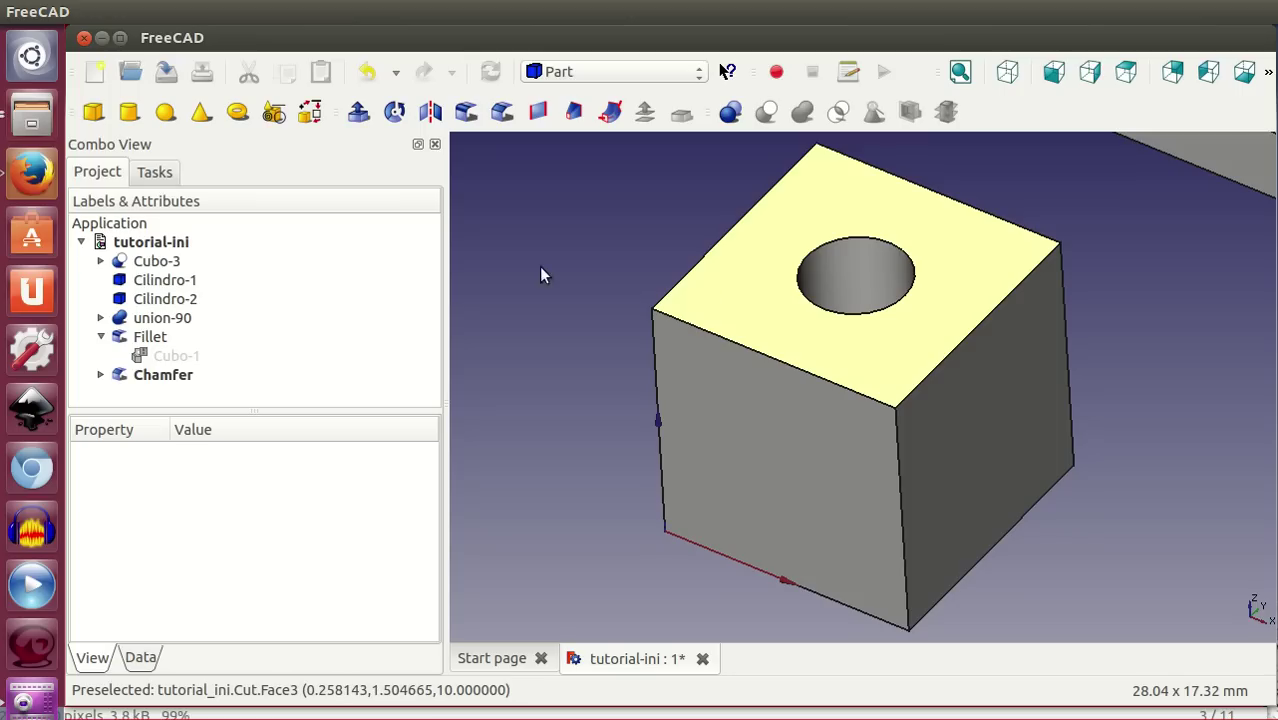
pyautogui.click(848, 240)
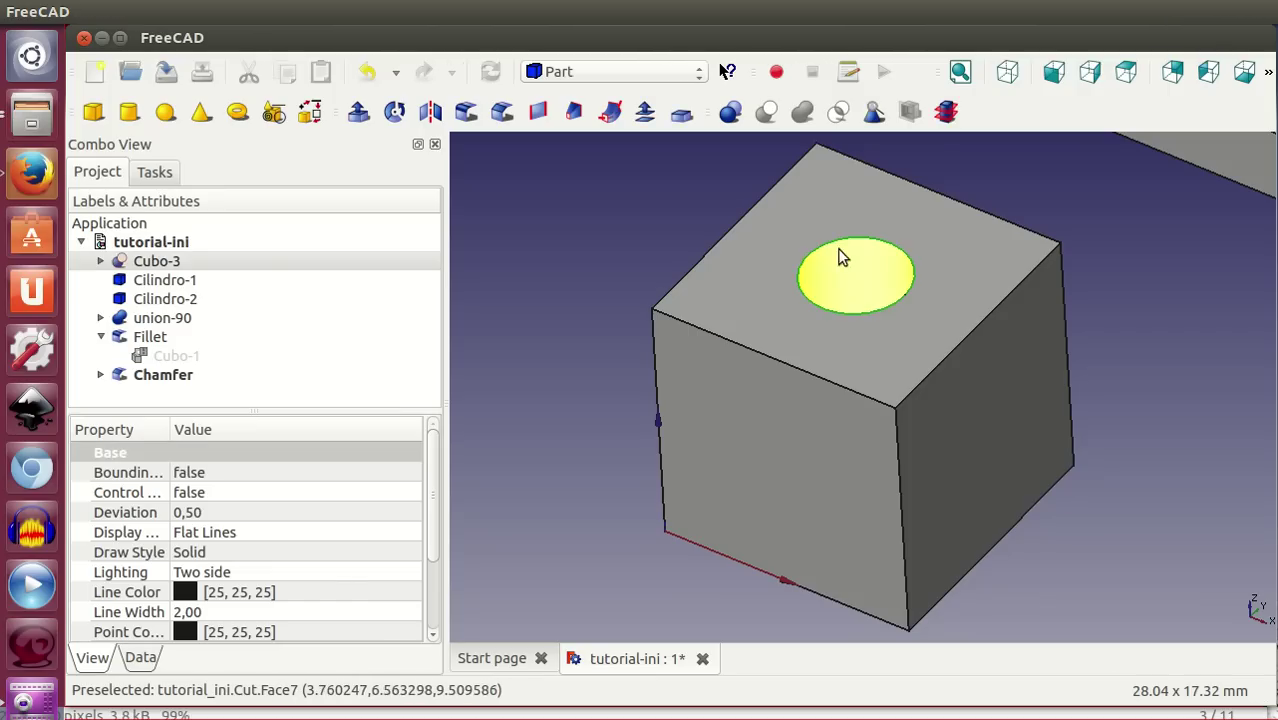
pyautogui.click(502, 113)
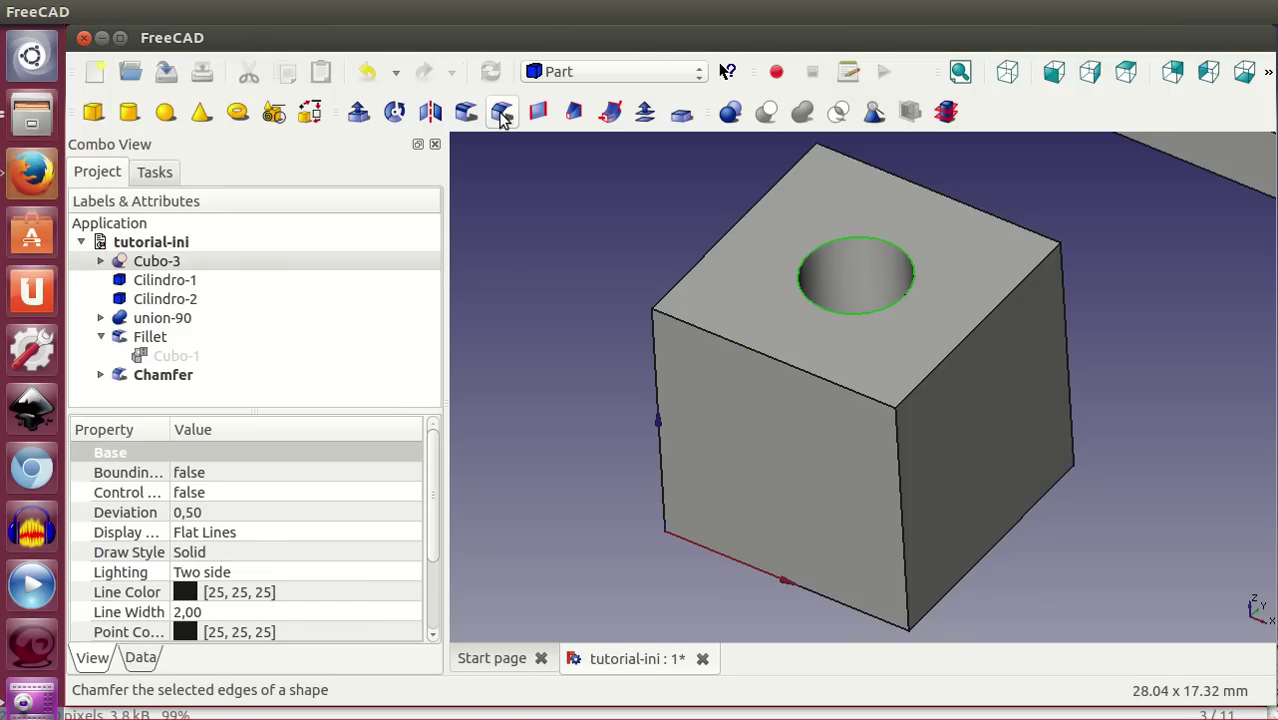
pyautogui.moveTo(409, 486)
pyautogui.mouseDown()
pyautogui.moveTo(407, 515)
pyautogui.moveTo(217, 540)
pyautogui.mouseUp()
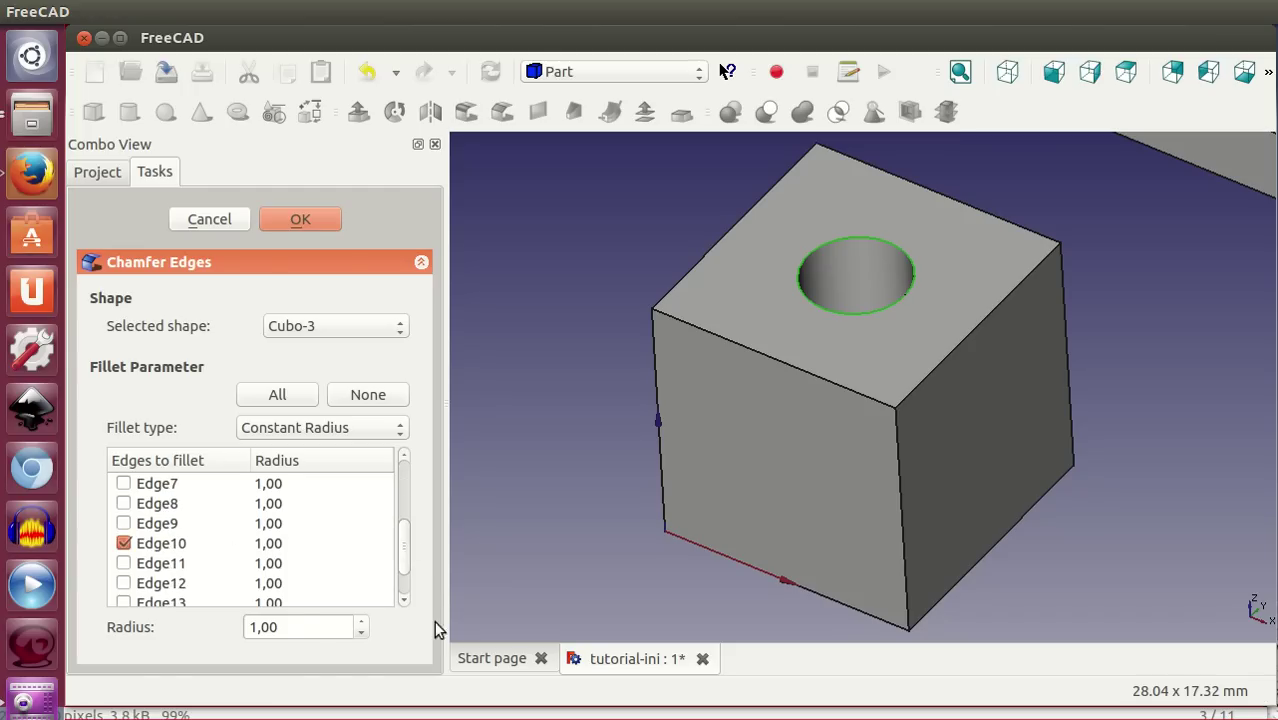
pyautogui.click(296, 627)
pyautogui.click(295, 218)
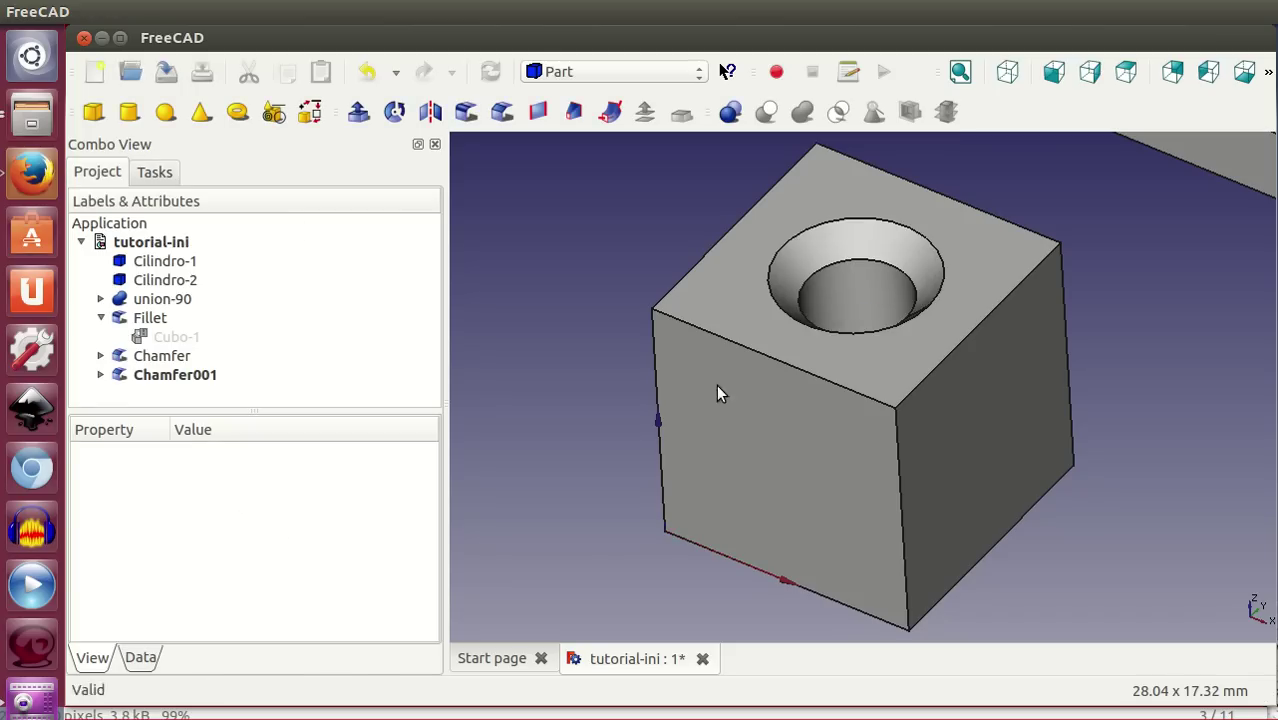
# Step: Frame Cilindro-1 and fillet its top circular edge (Edge1) at radius 1,00
pyautogui.scroll(-3, 1041, 416)
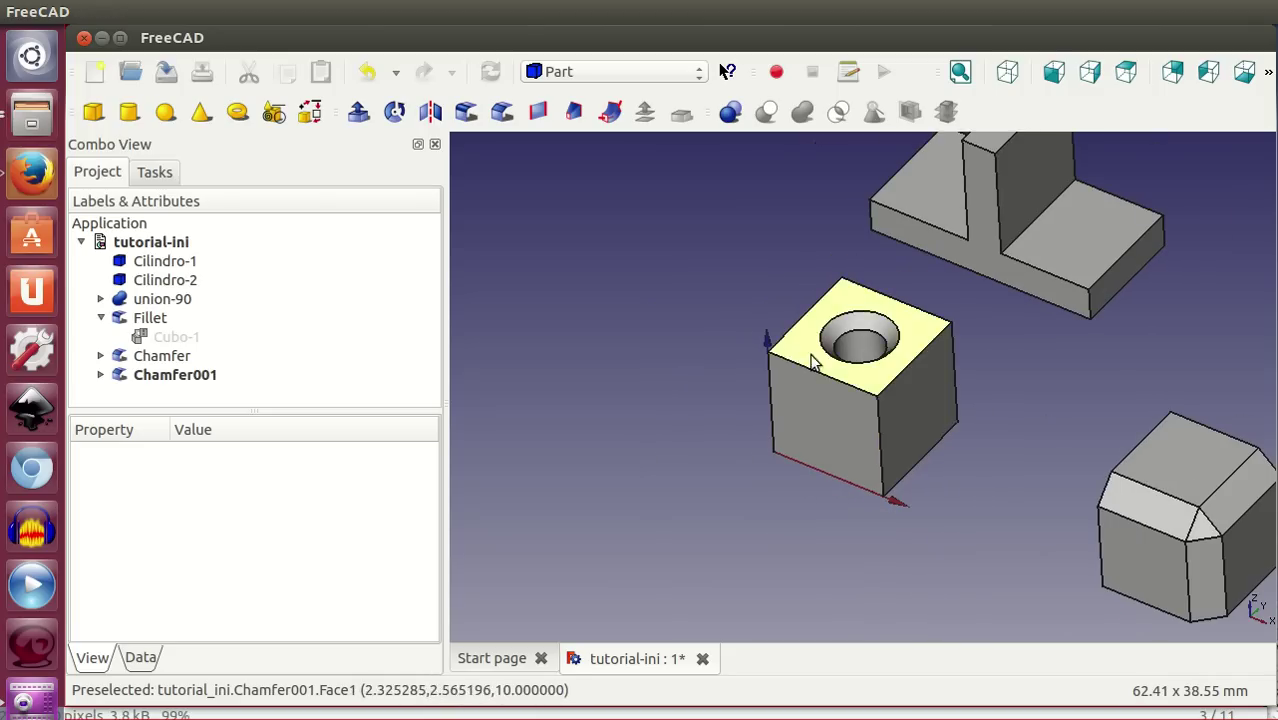
pyautogui.moveTo(1006, 521); pyautogui.dragTo(1001, 512, button='middle')
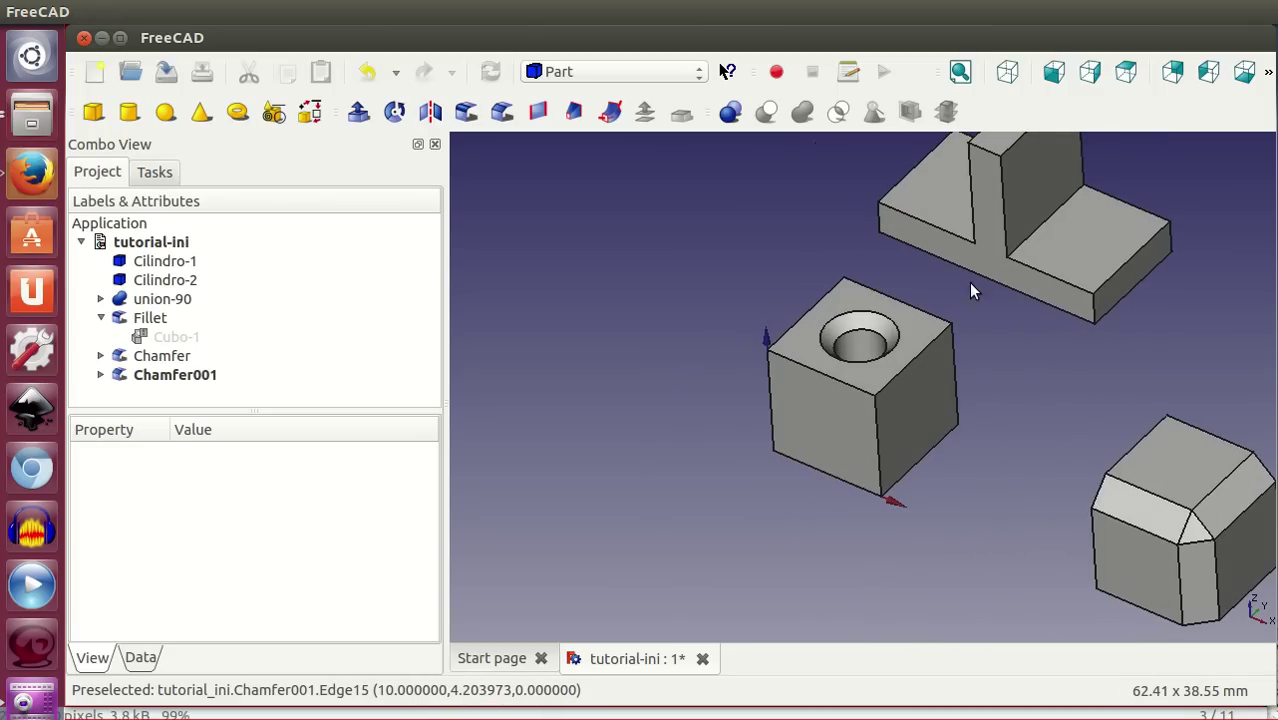
pyautogui.click(959, 72)
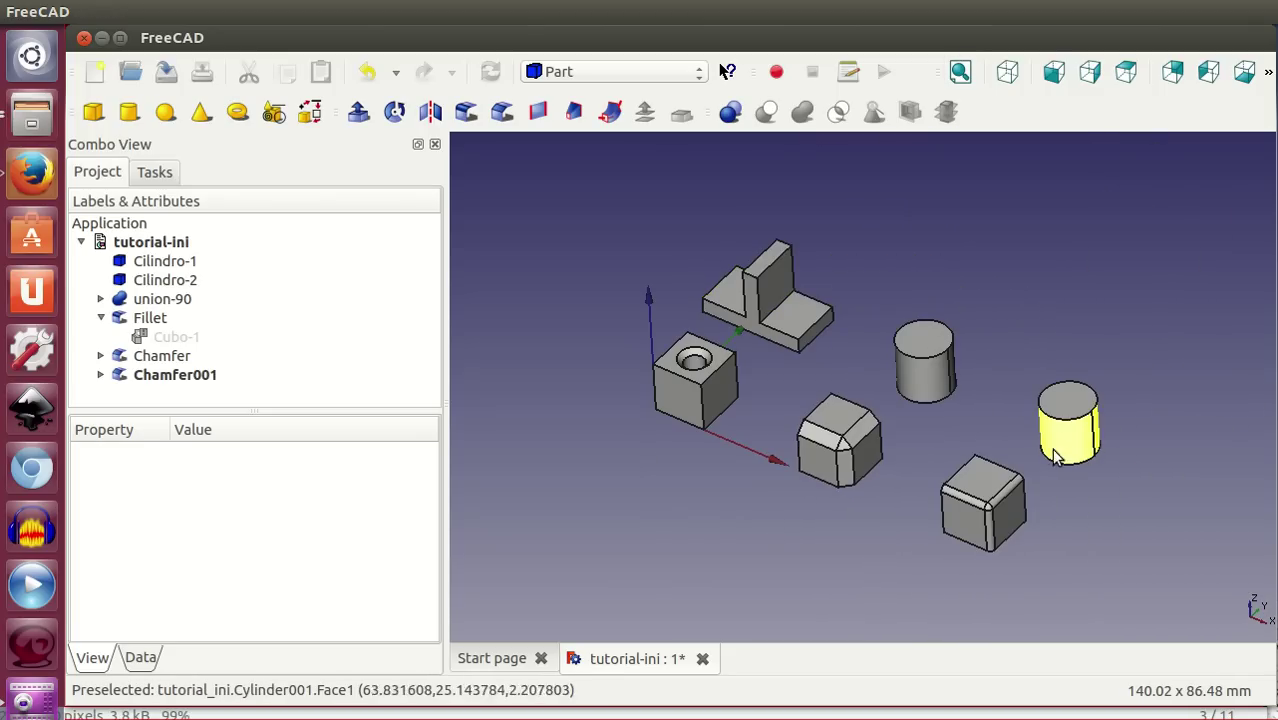
pyautogui.scroll(3, 1090, 428)
pyautogui.scroll(-2, 1085, 430)
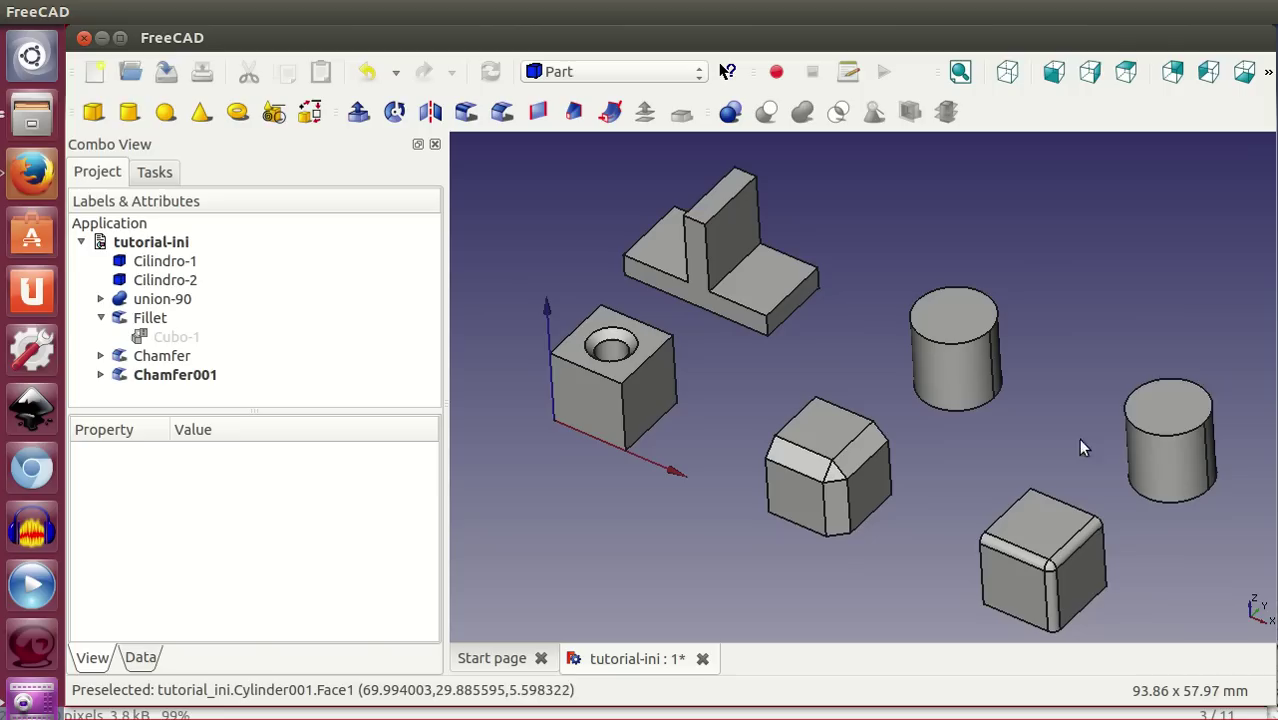
pyautogui.click(1160, 422)
pyautogui.rightClick(1160, 422)
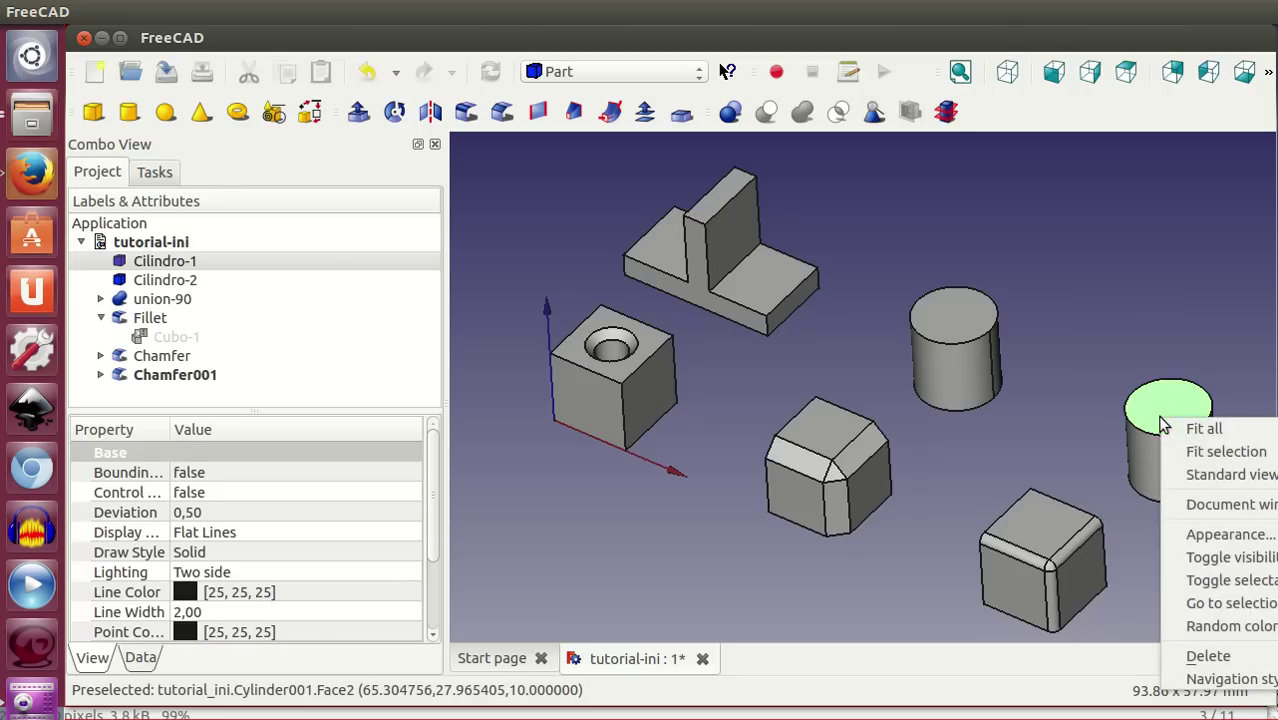
pyautogui.click(1214, 455)
pyautogui.click(1065, 323)
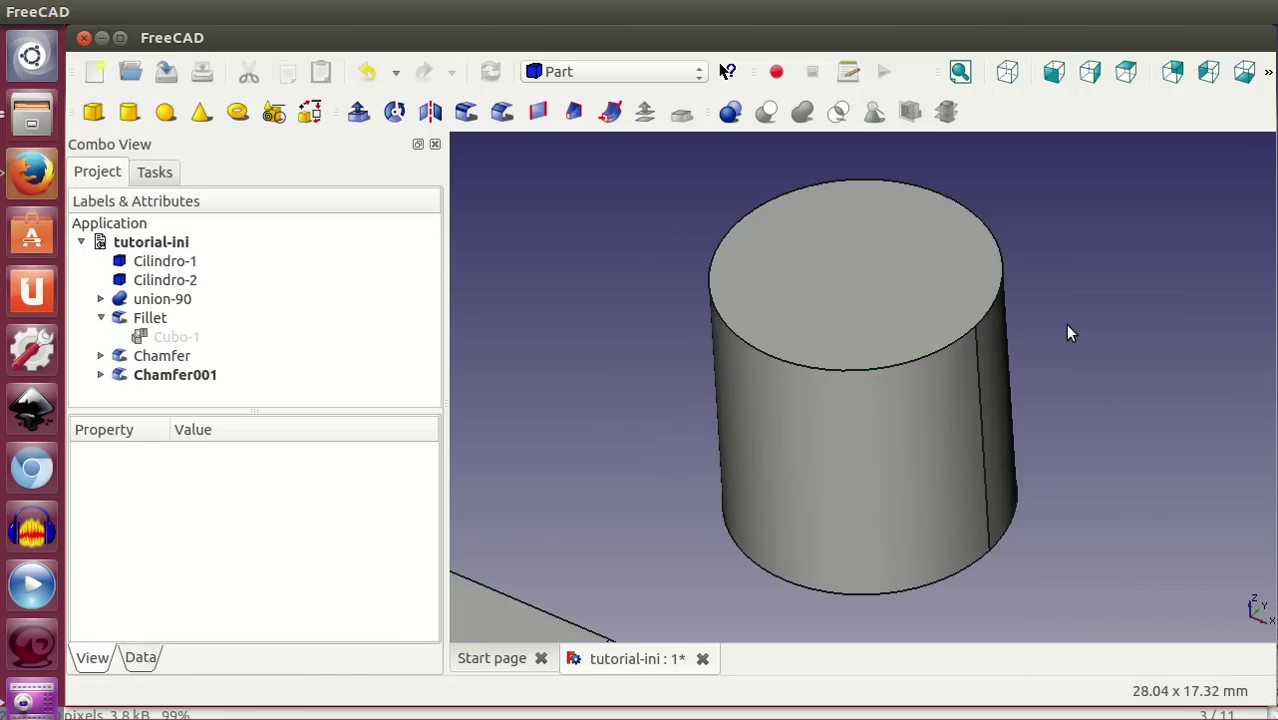
pyautogui.click(876, 370)
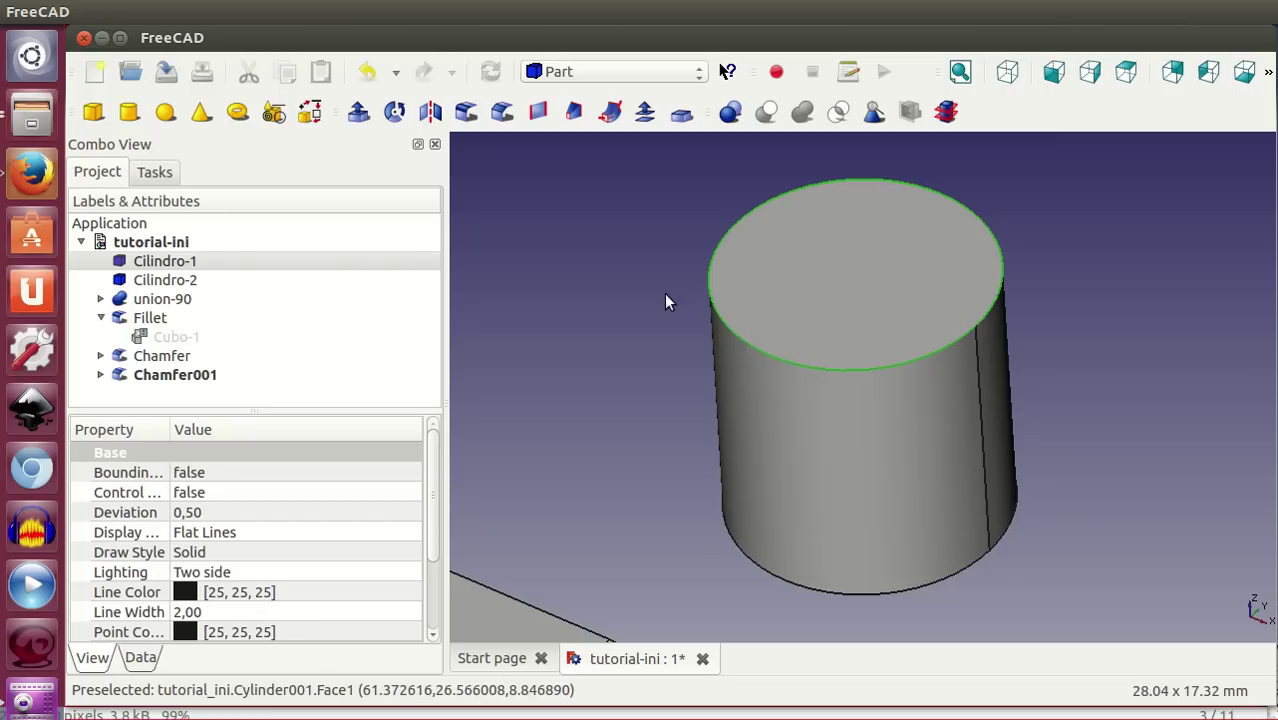
pyautogui.click(466, 112)
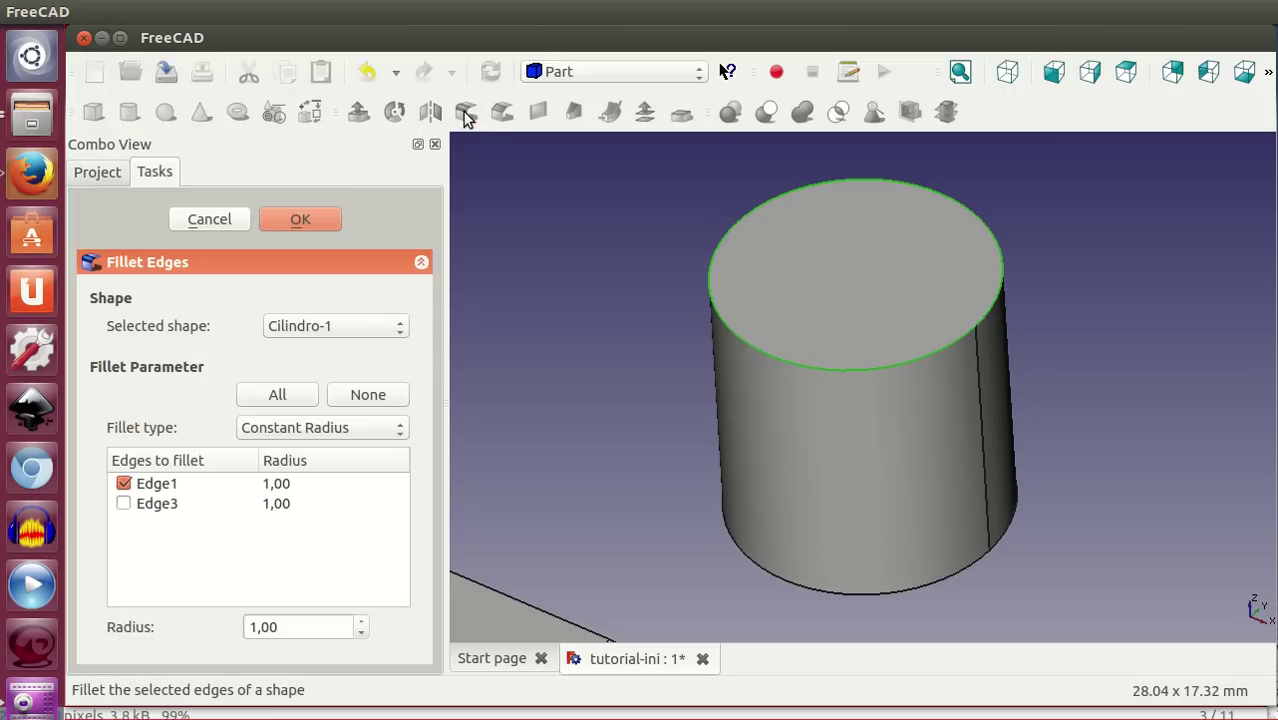
pyautogui.click(283, 219)
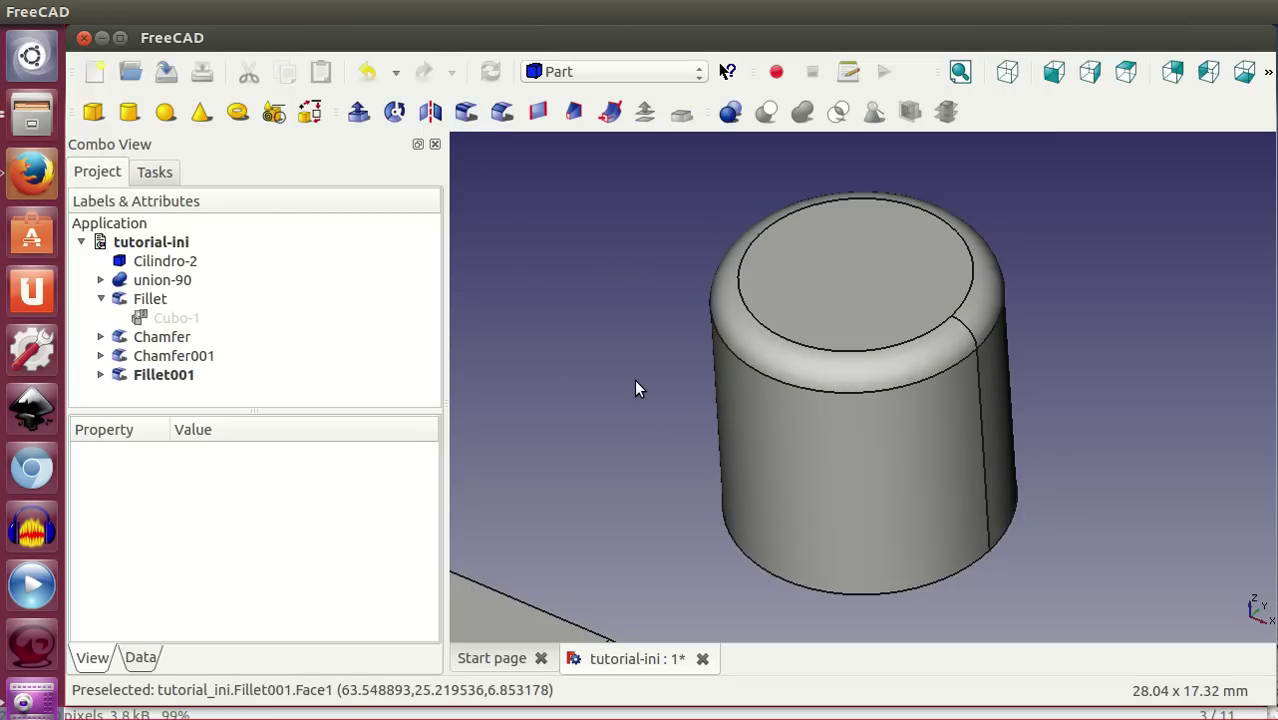
# Step: Fit to Cilindro-2 and chamfer its top circular edge (Edge1) at 1,00
pyautogui.scroll(-3, 635, 381)
pyautogui.scroll(-2, 637, 387)
pyautogui.click(680, 290)
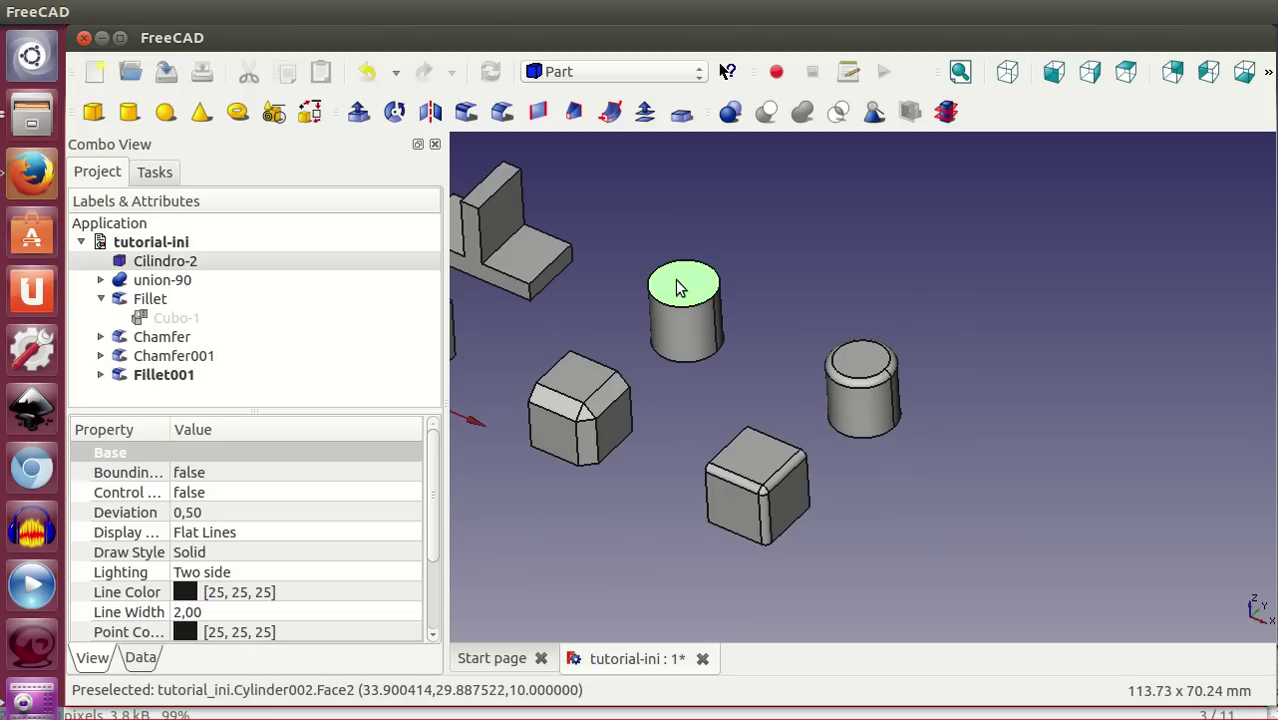
pyautogui.rightClick(680, 290)
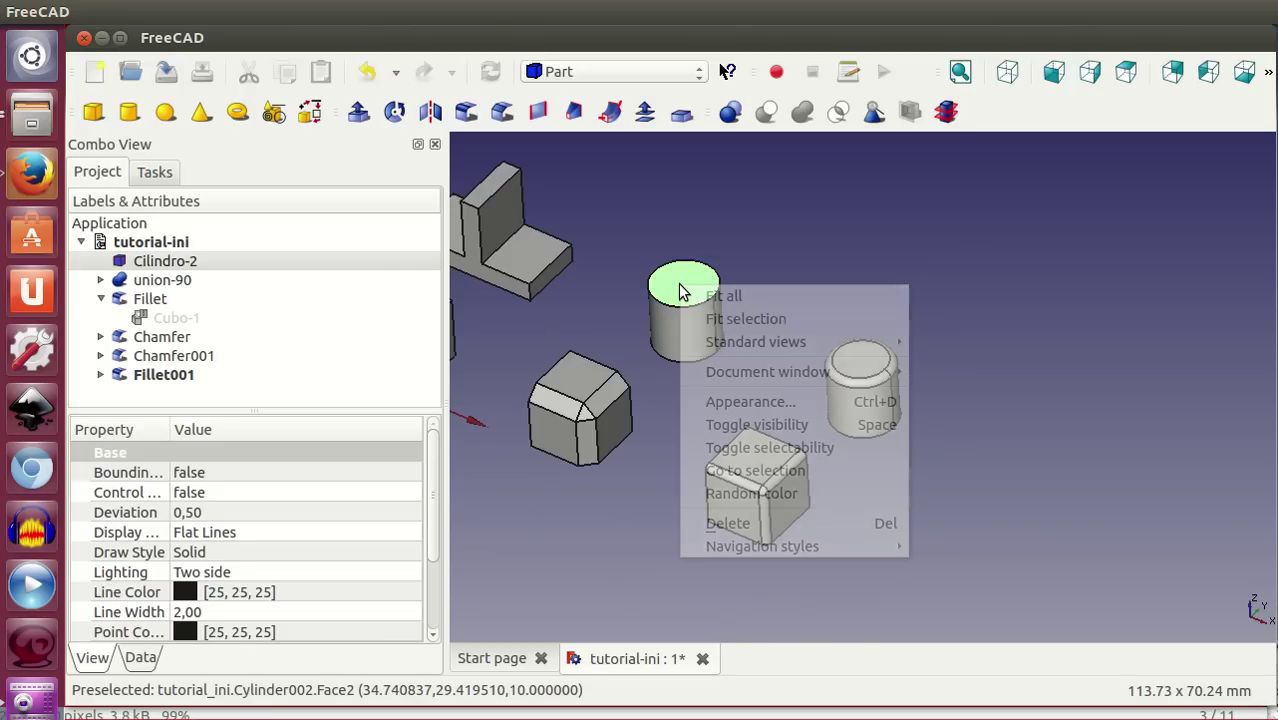
pyautogui.click(737, 319)
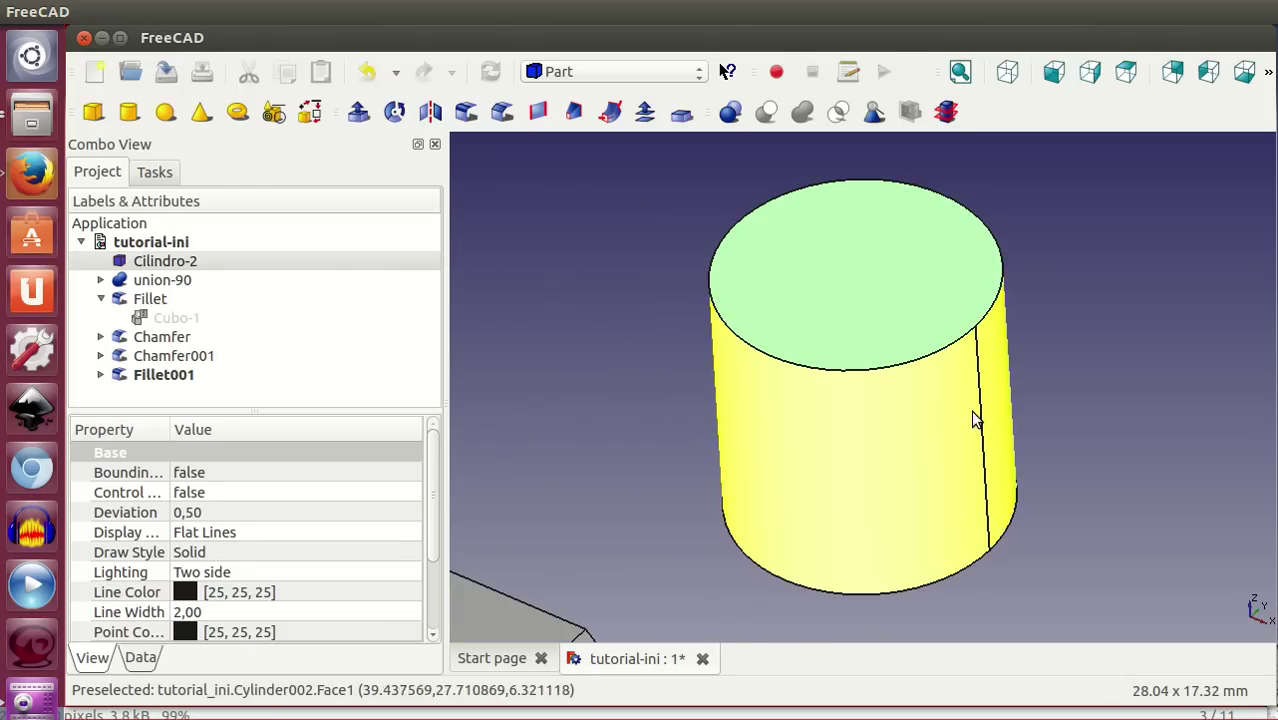
pyautogui.click(907, 365)
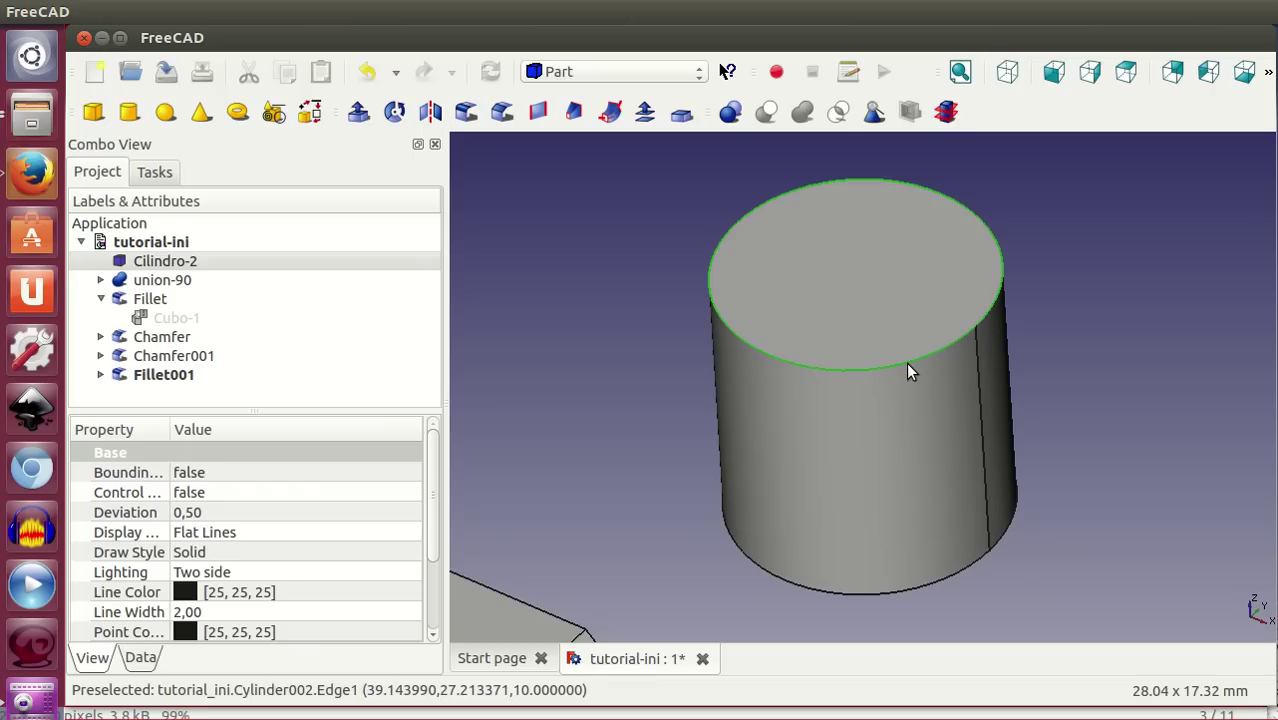
pyautogui.click(502, 111)
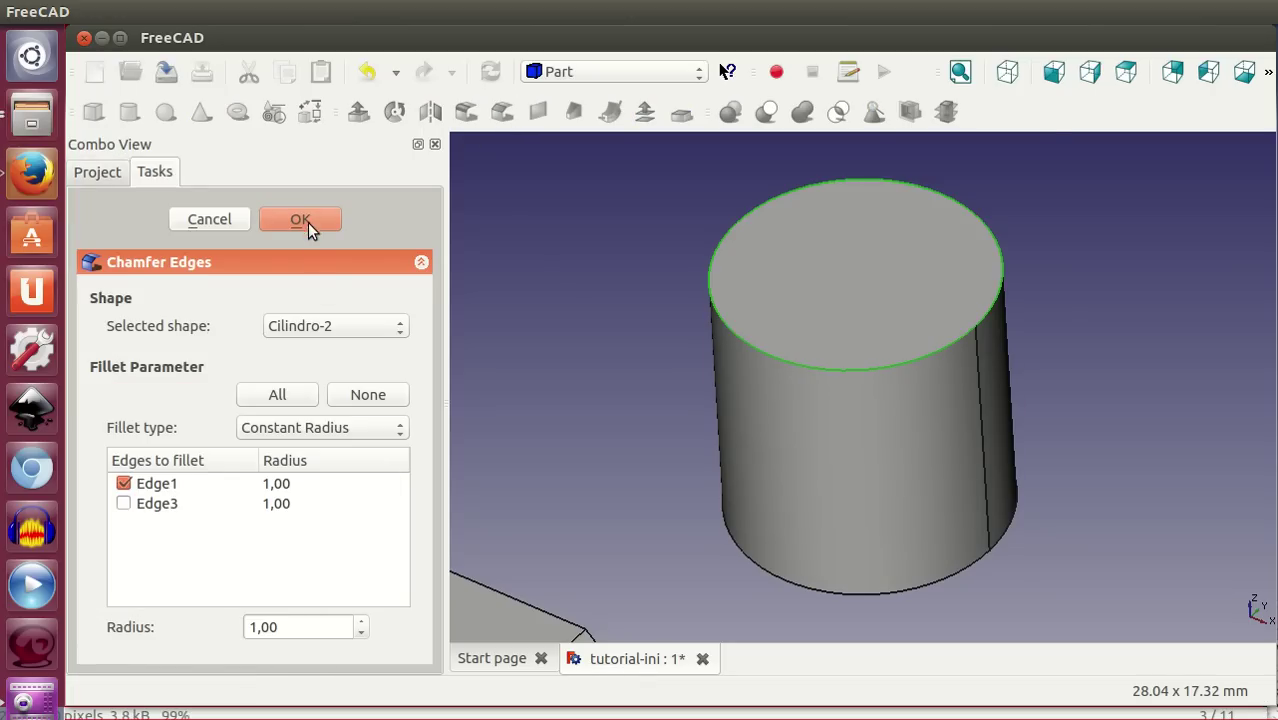
pyautogui.click(302, 219)
pyautogui.scroll(-3, 667, 469)
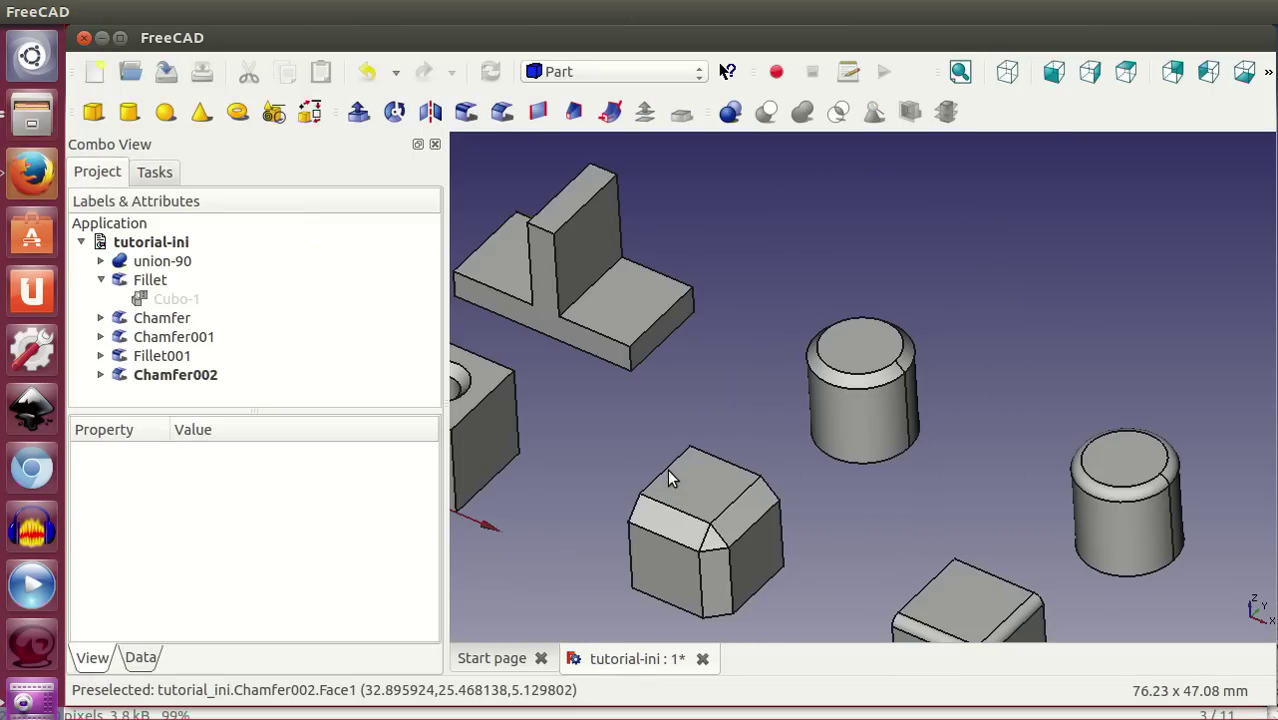
# Step: Frame union-90 and select the inner edge where its upright meets the base
pyautogui.click(610, 310)
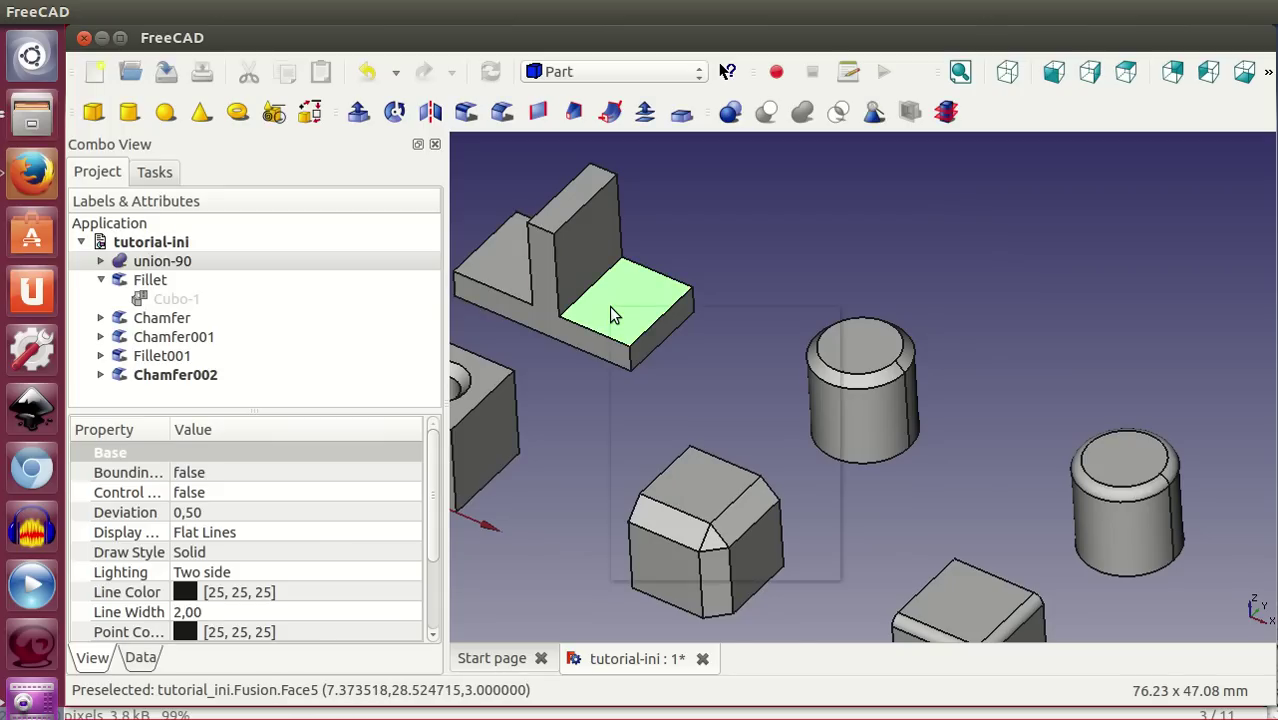
pyautogui.rightClick(611, 310)
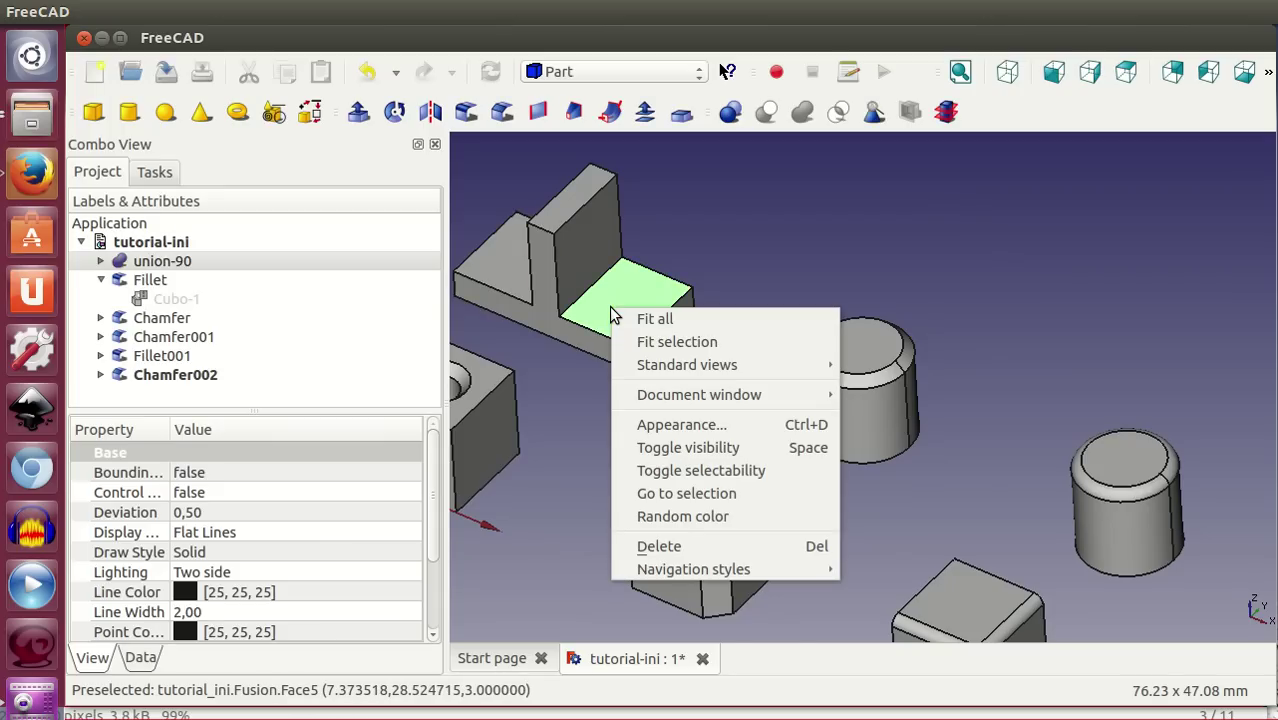
pyautogui.click(716, 340)
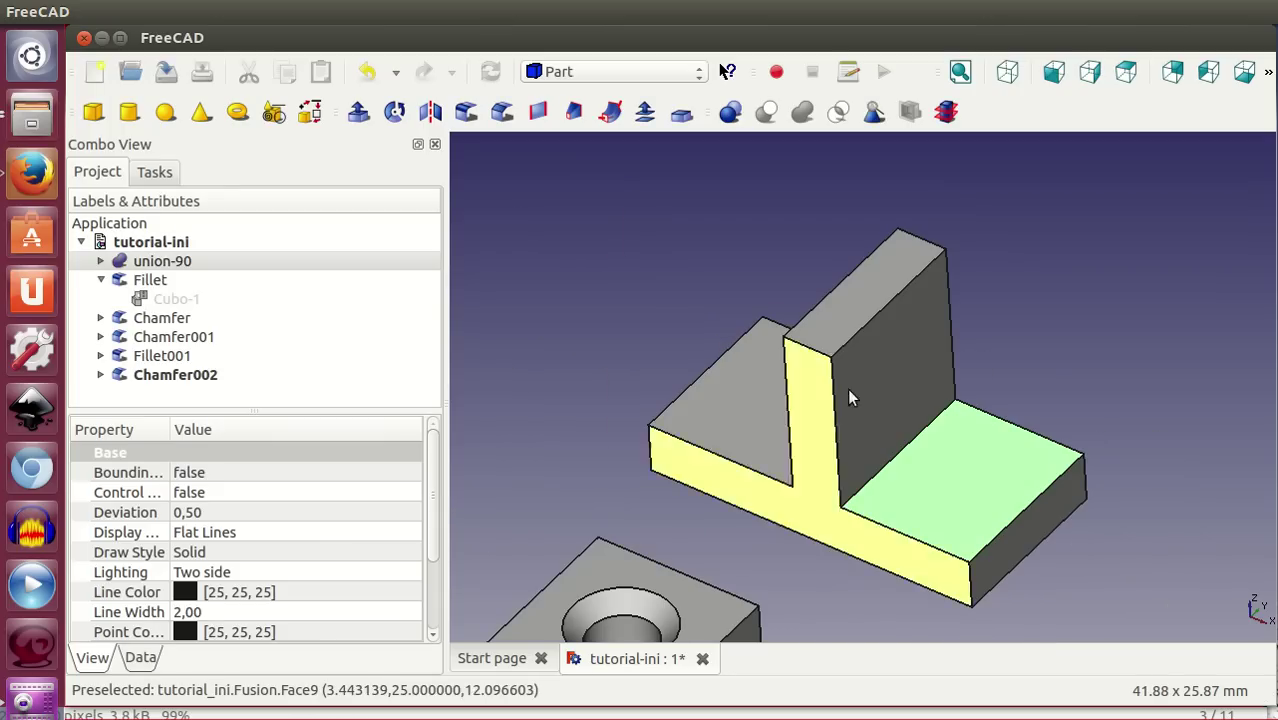
pyautogui.doubleClick(948, 480)
pyautogui.click(950, 486)
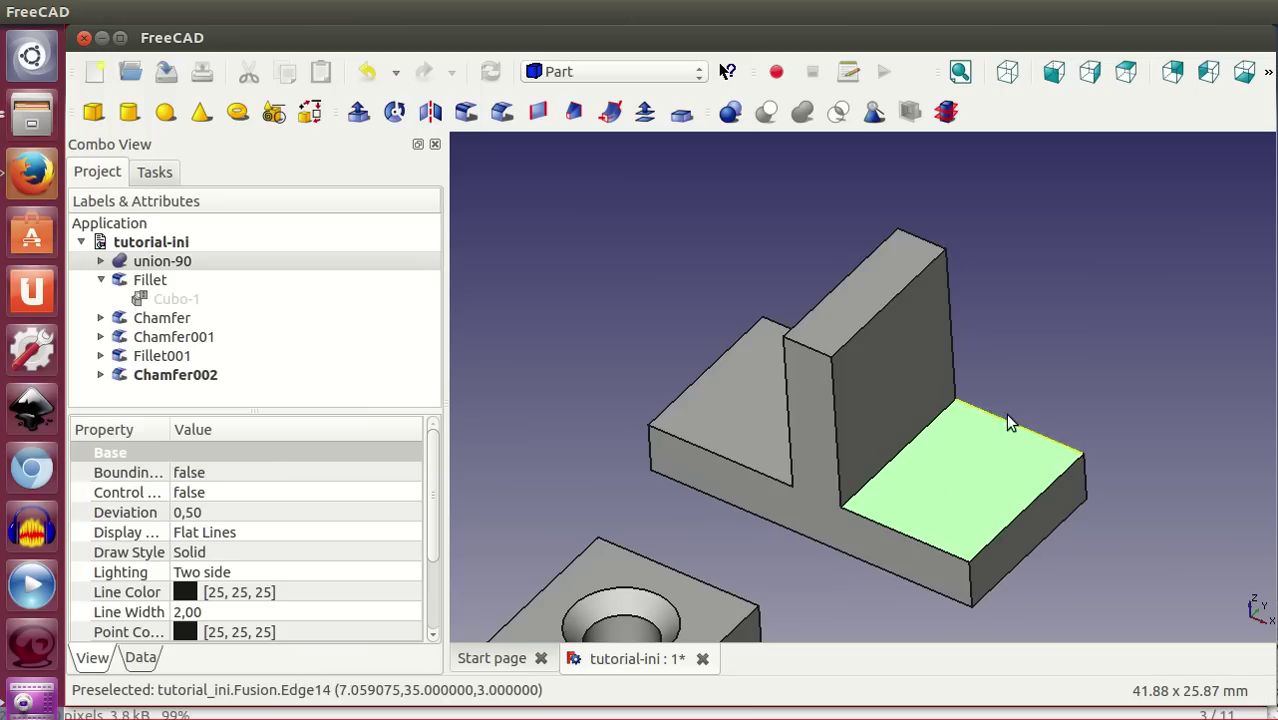
pyautogui.click(1058, 354)
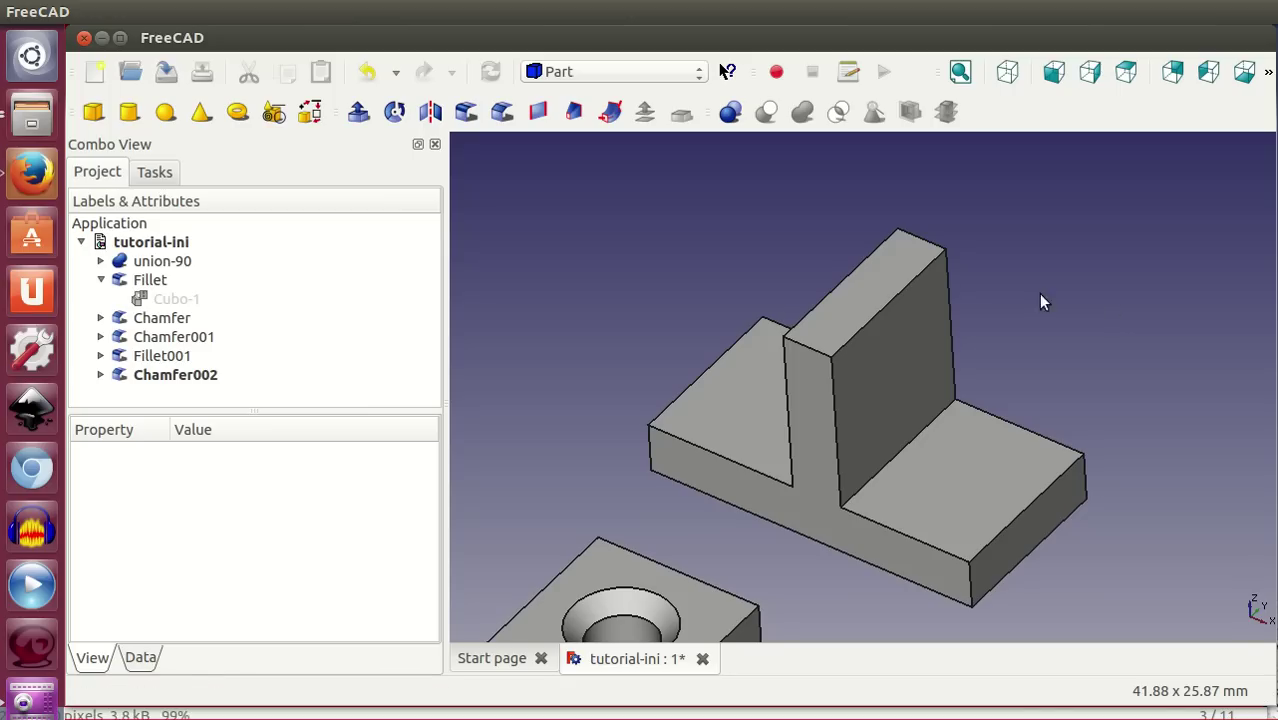
pyautogui.click(890, 460)
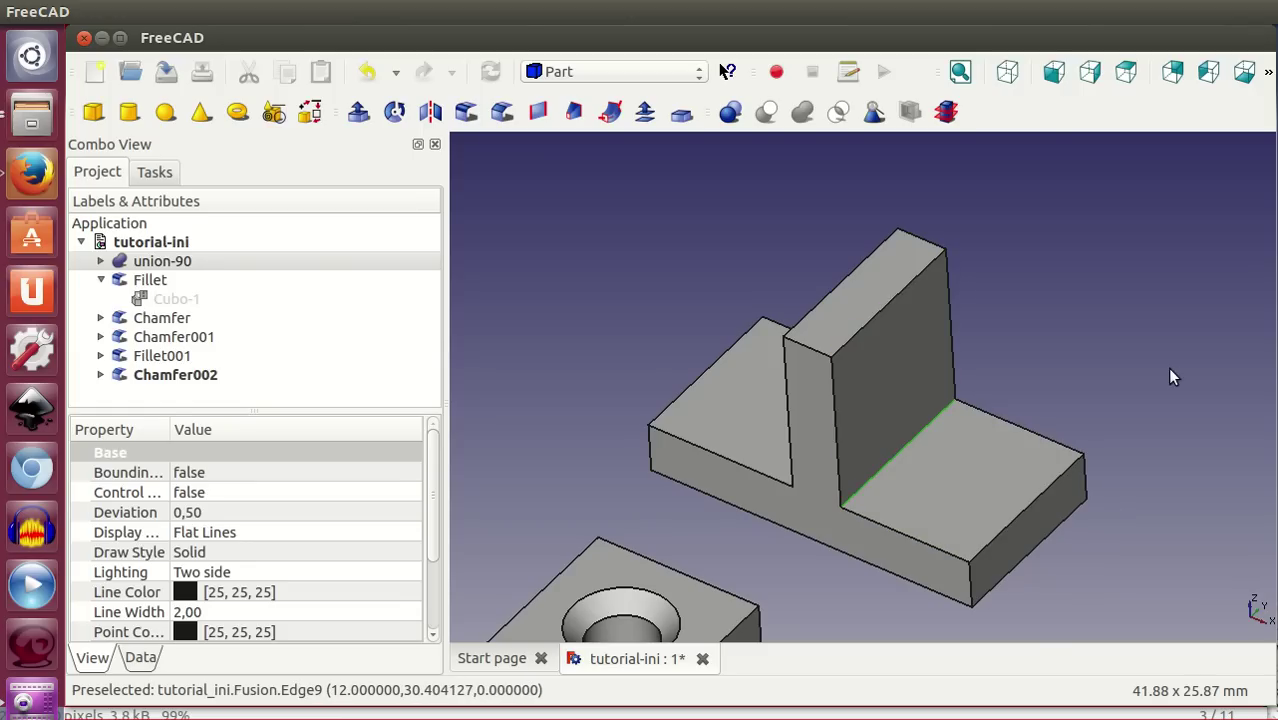
# Step: Chamfer that inner edge at 2,00
pyautogui.click(502, 113)
pyautogui.scroll(4, 306, 627)
pyautogui.scroll(4, 306, 627)
pyautogui.scroll(1, 306, 627)
pyautogui.scroll(1, 306, 627)
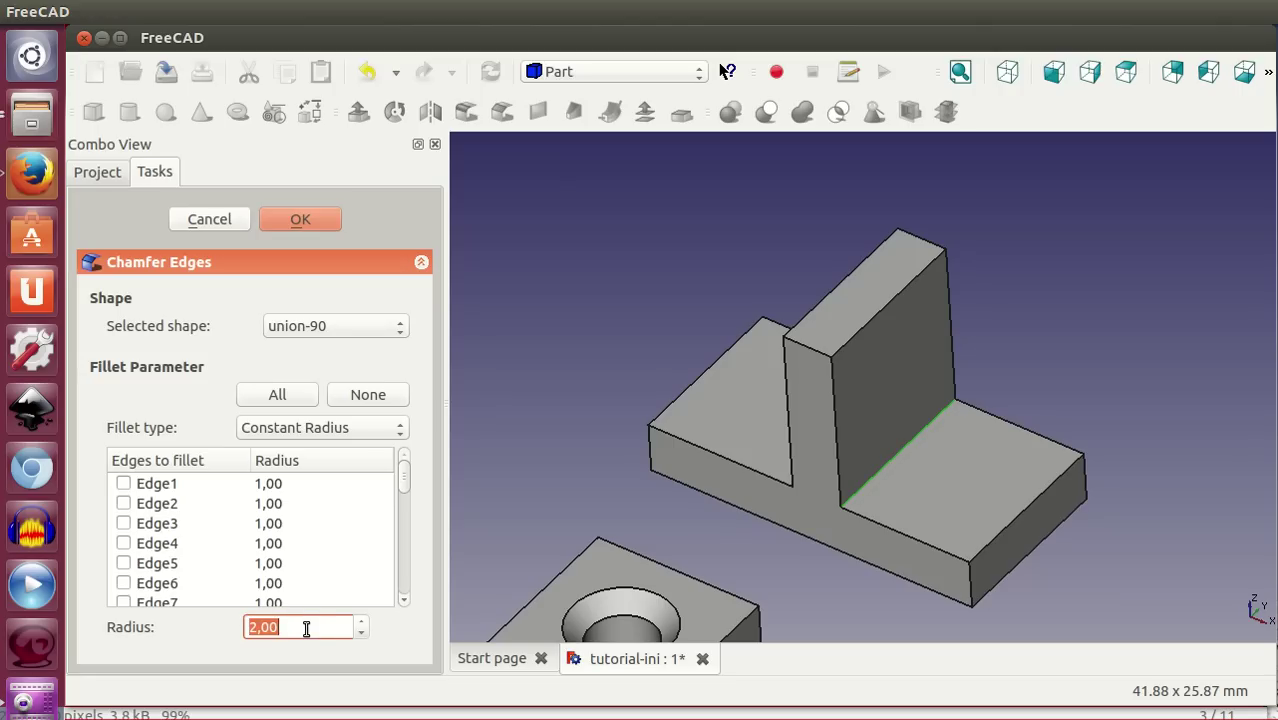
pyautogui.click(328, 219)
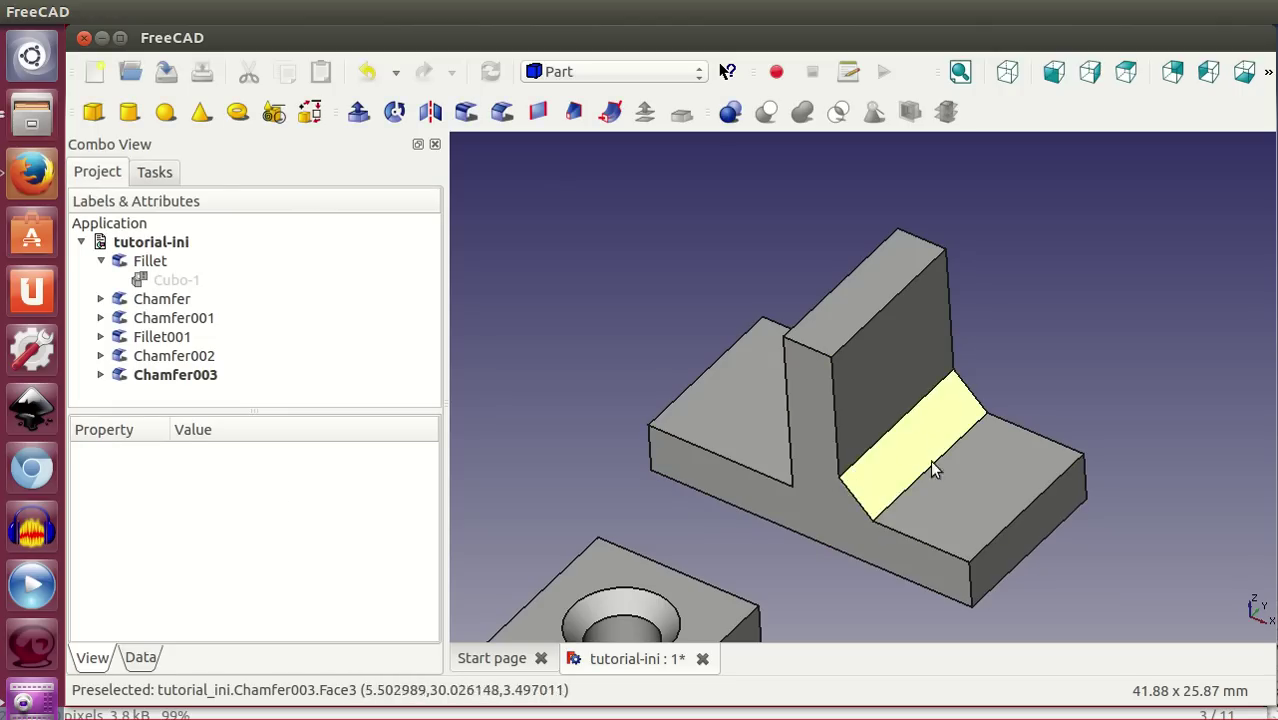
# Step: Fillet the L-shaped part's other inner corner edge at radius 3,00 and inspect the result
pyautogui.moveTo(1019, 545)
pyautogui.mouseDown(button='middle')
pyautogui.moveTo(1128, 428)
pyautogui.moveTo(1041, 334)
pyautogui.moveTo(1067, 294)
pyautogui.moveTo(1021, 408)
pyautogui.mouseUp(button='middle')
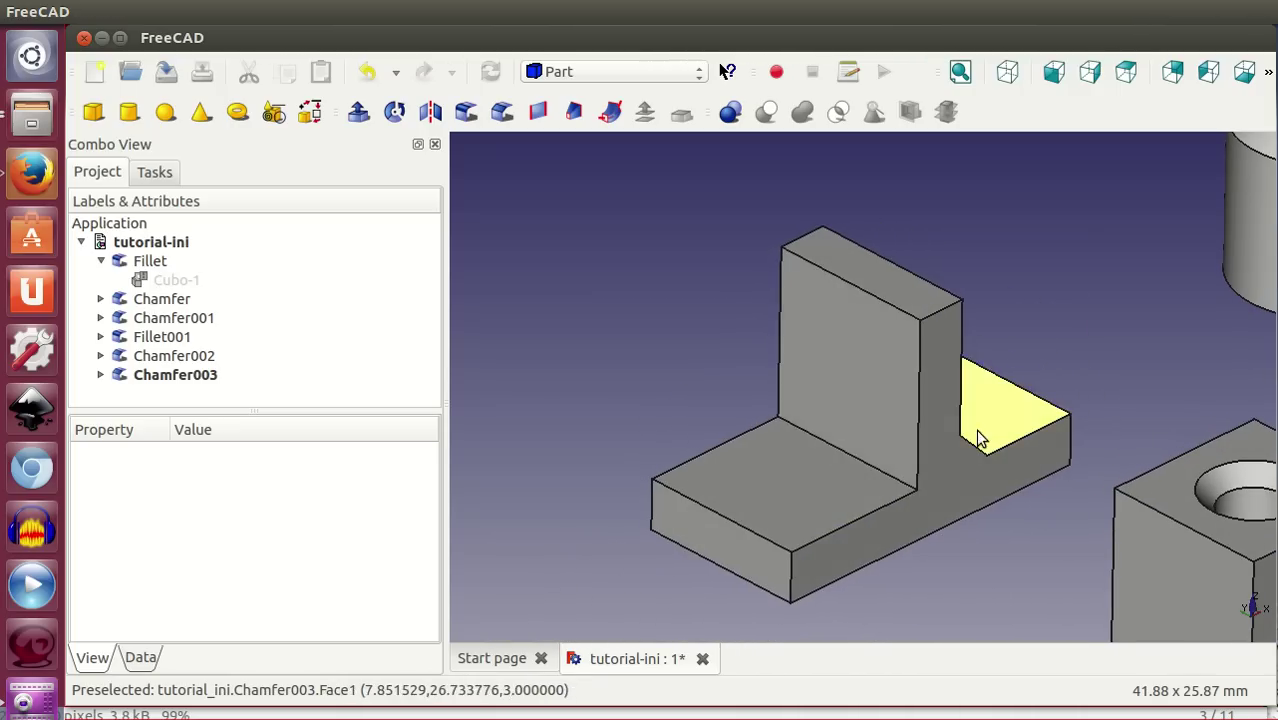
pyautogui.click(829, 442)
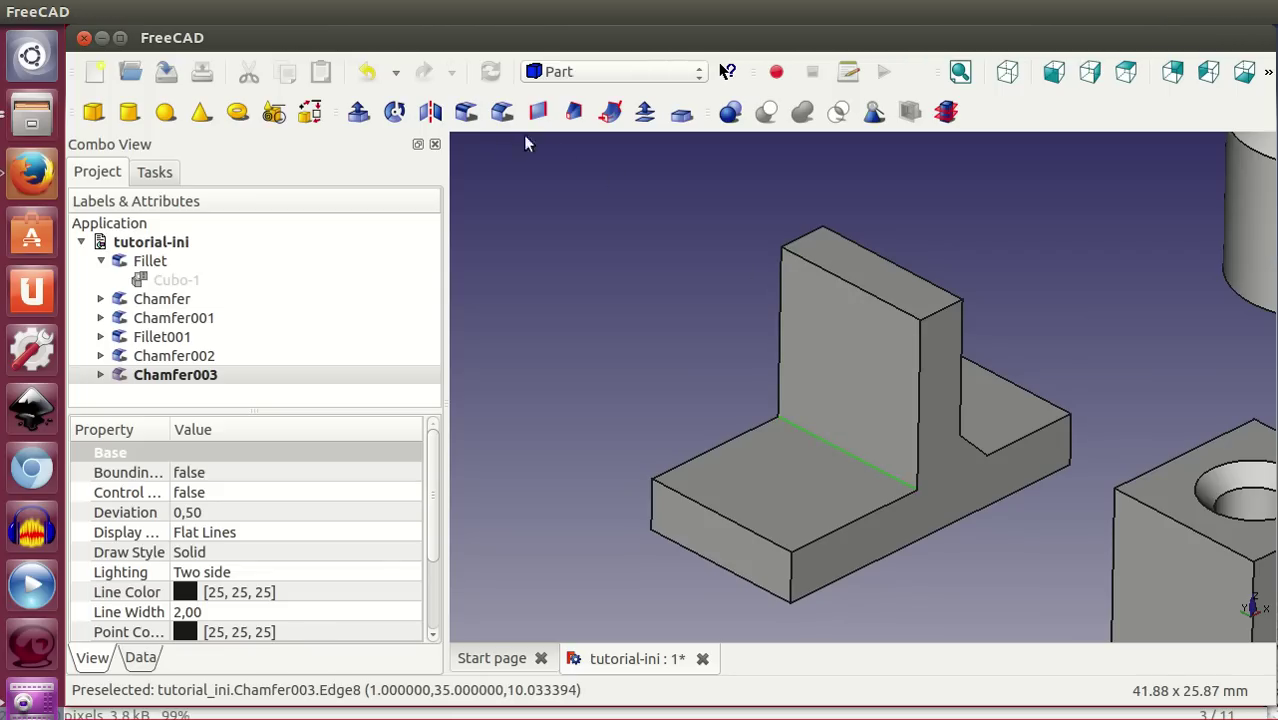
pyautogui.click(466, 113)
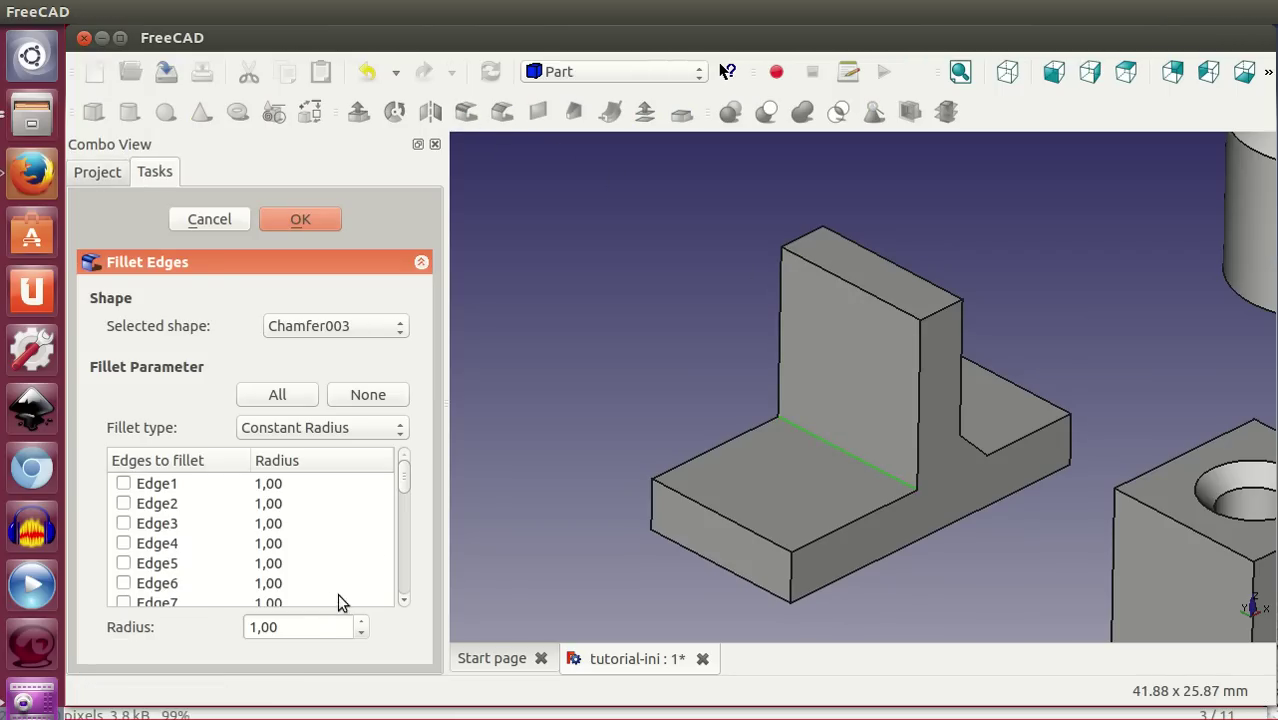
pyautogui.scroll(5, 312, 624)
pyautogui.scroll(4, 311, 625)
pyautogui.scroll(5, 310, 626)
pyautogui.scroll(4, 310, 626)
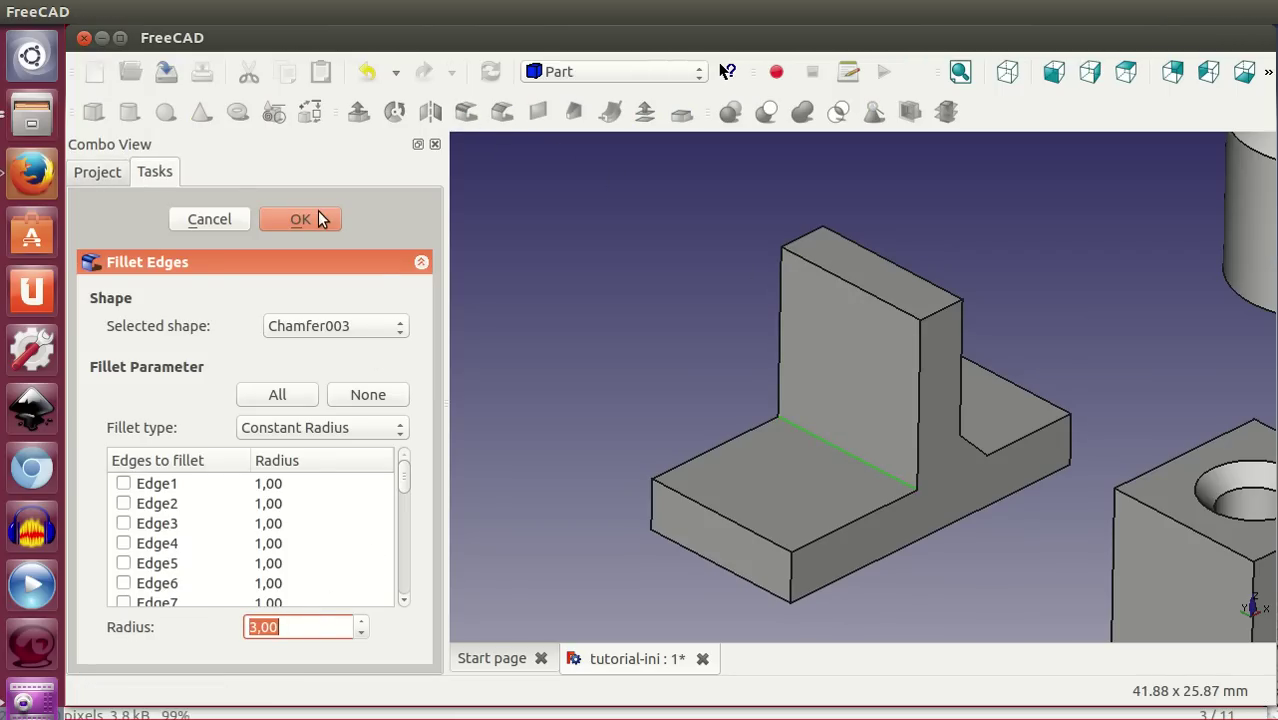
pyautogui.click(314, 218)
pyautogui.moveTo(993, 530); pyautogui.dragTo(856, 502, button='middle')
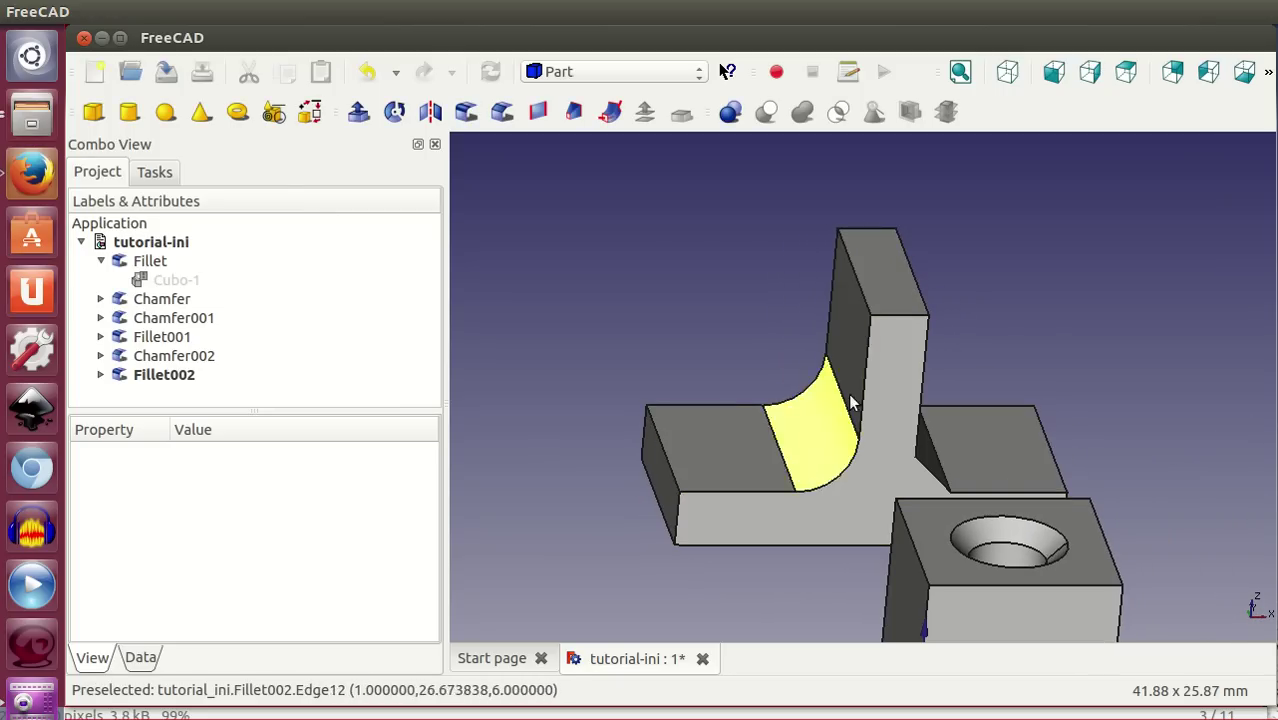
pyautogui.moveTo(842, 528)
pyautogui.mouseDown(button='middle')
pyautogui.moveTo(916, 530)
pyautogui.moveTo(786, 530)
pyautogui.mouseUp(button='middle')
# Step: Fit all parts in view, then orbit and zoom to inspect the cubes, cylinders and L-part together
pyautogui.click(960, 71)
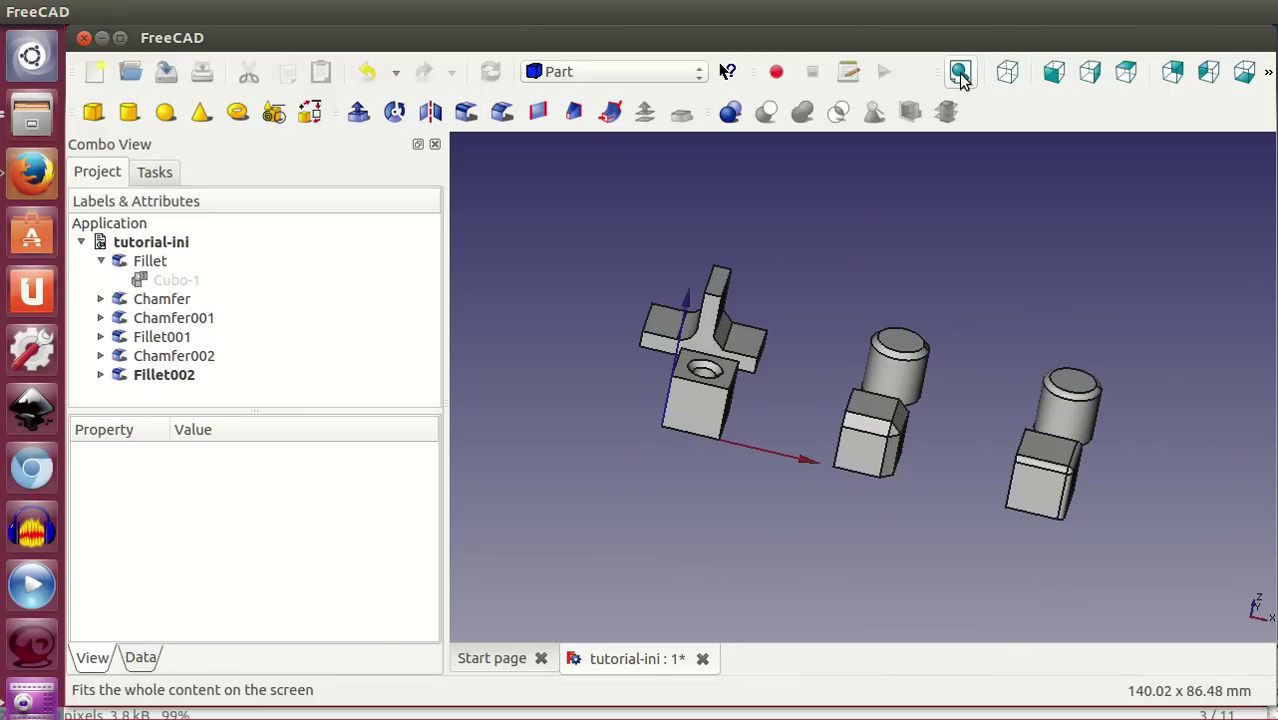
pyautogui.moveTo(962, 469)
pyautogui.mouseDown(button='middle')
pyautogui.moveTo(899, 476)
pyautogui.moveTo(1033, 320)
pyautogui.mouseUp(button='middle')
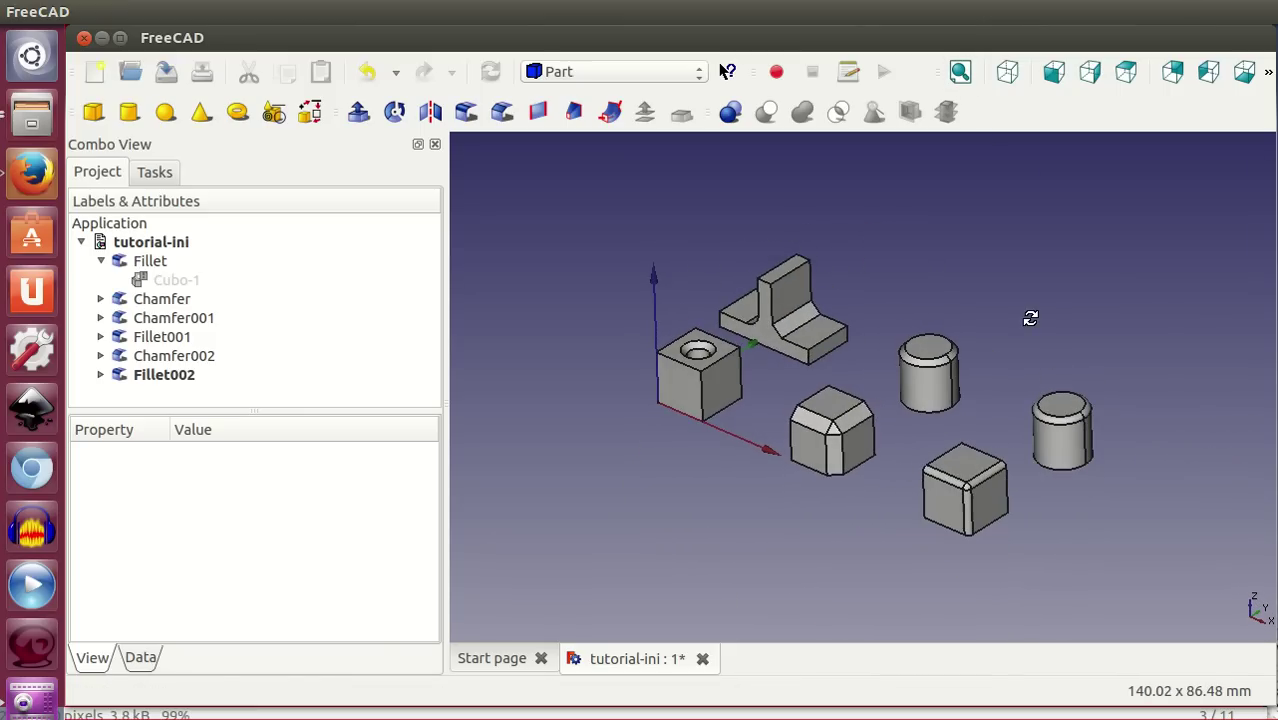
pyautogui.moveTo(847, 524); pyautogui.dragTo(870, 523, button='middle')
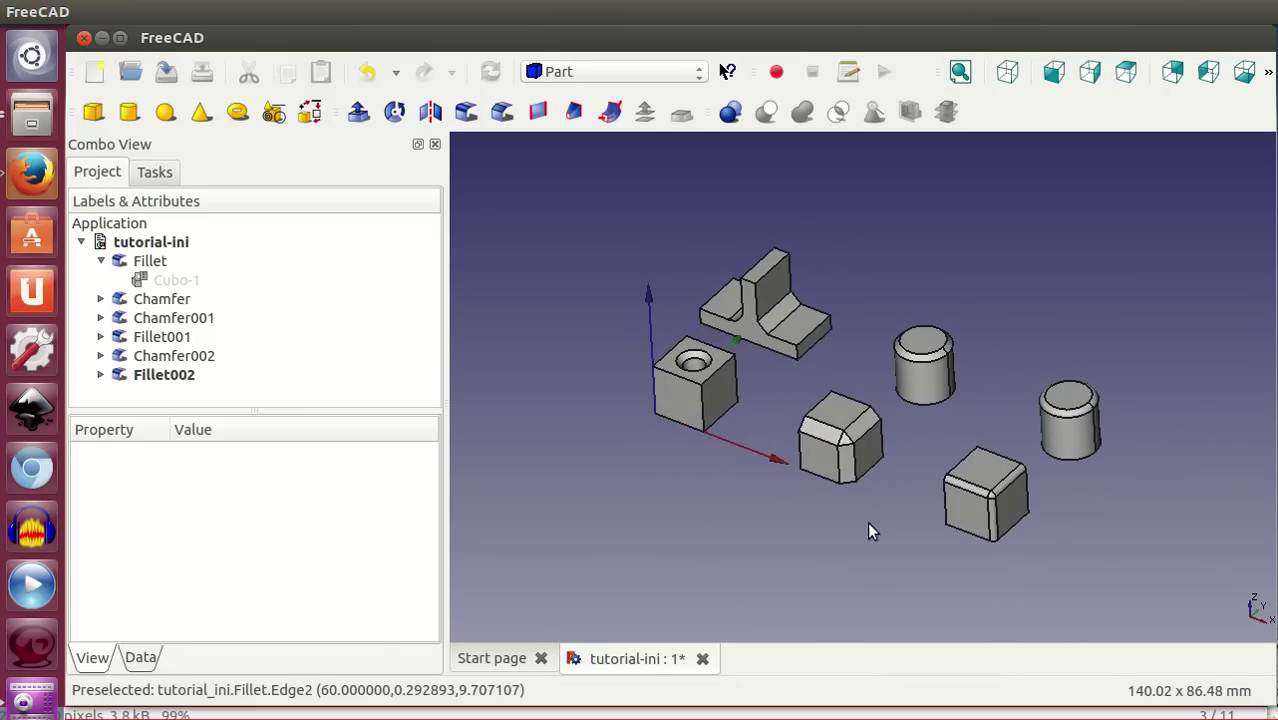
pyautogui.scroll(3, 867, 524)
pyautogui.scroll(-2, 867, 524)
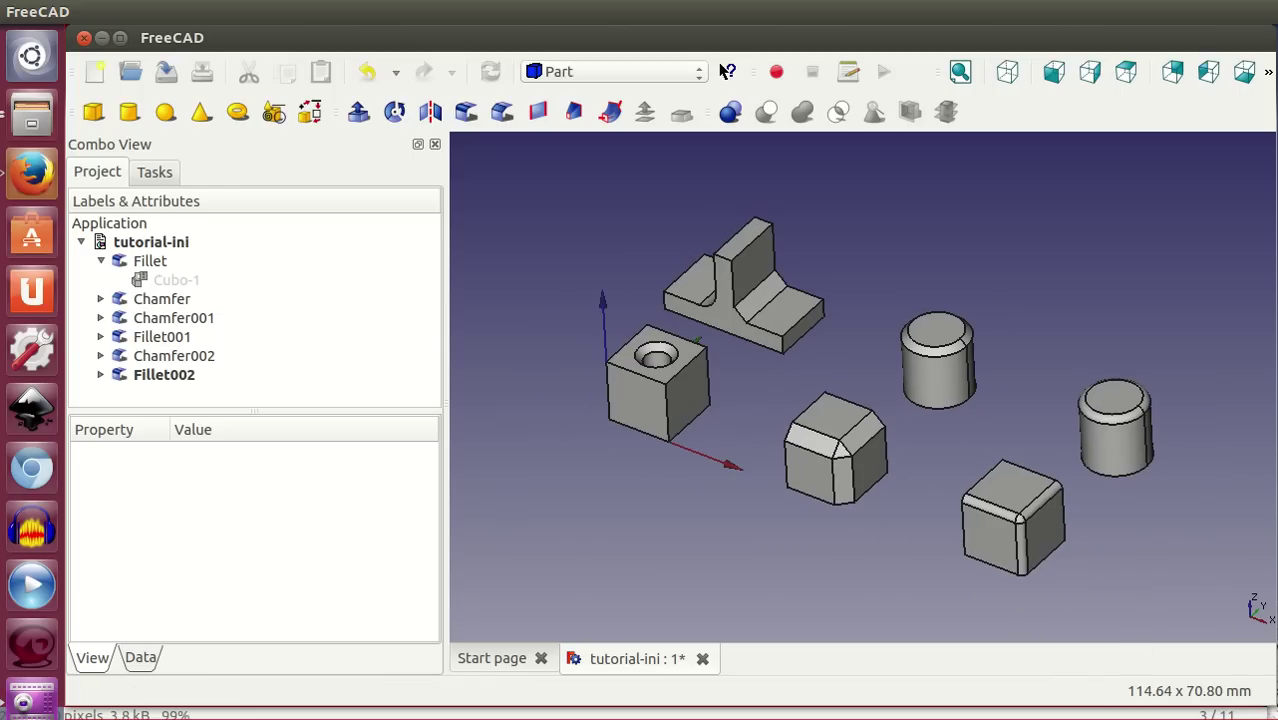
# Step: Bring Image Viewer over FreeCAD and advance through the chocolate bar images to image 4, 04-T12-ej2-chocolate-2.png
pyautogui.hotkey('alt', 'Tab')
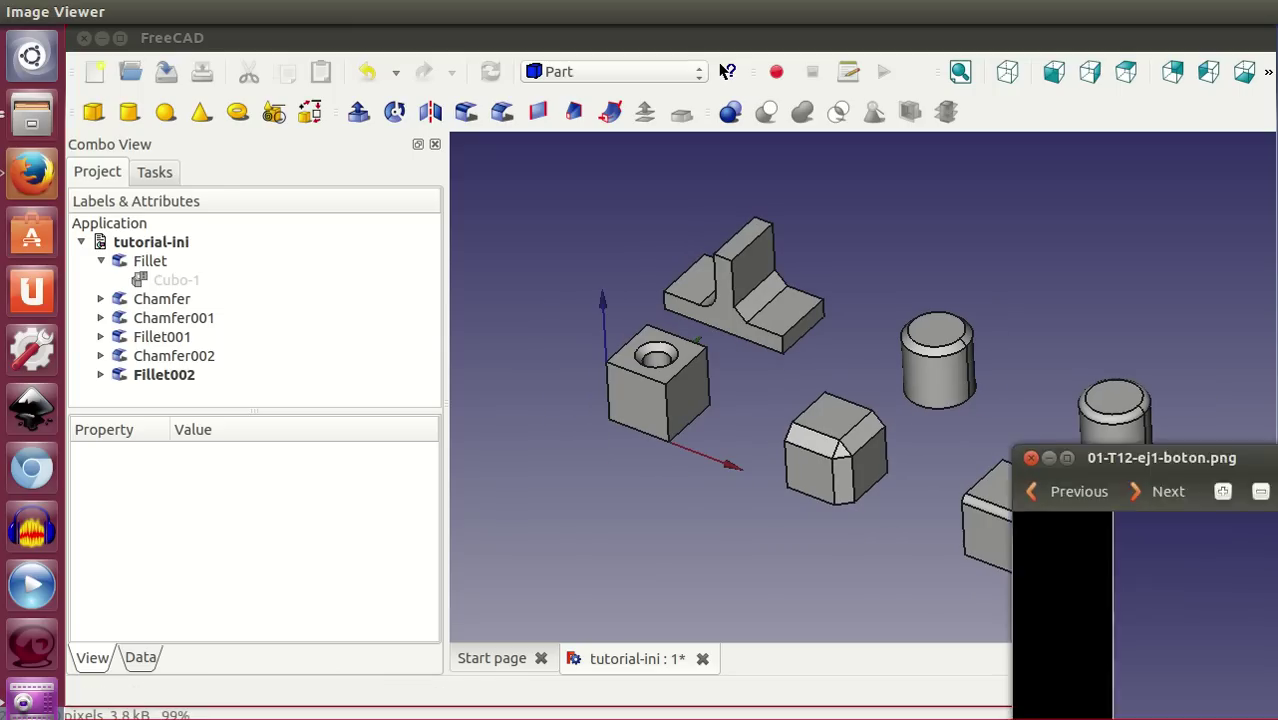
pyautogui.moveTo(716, 88); pyautogui.dragTo(573, 76)
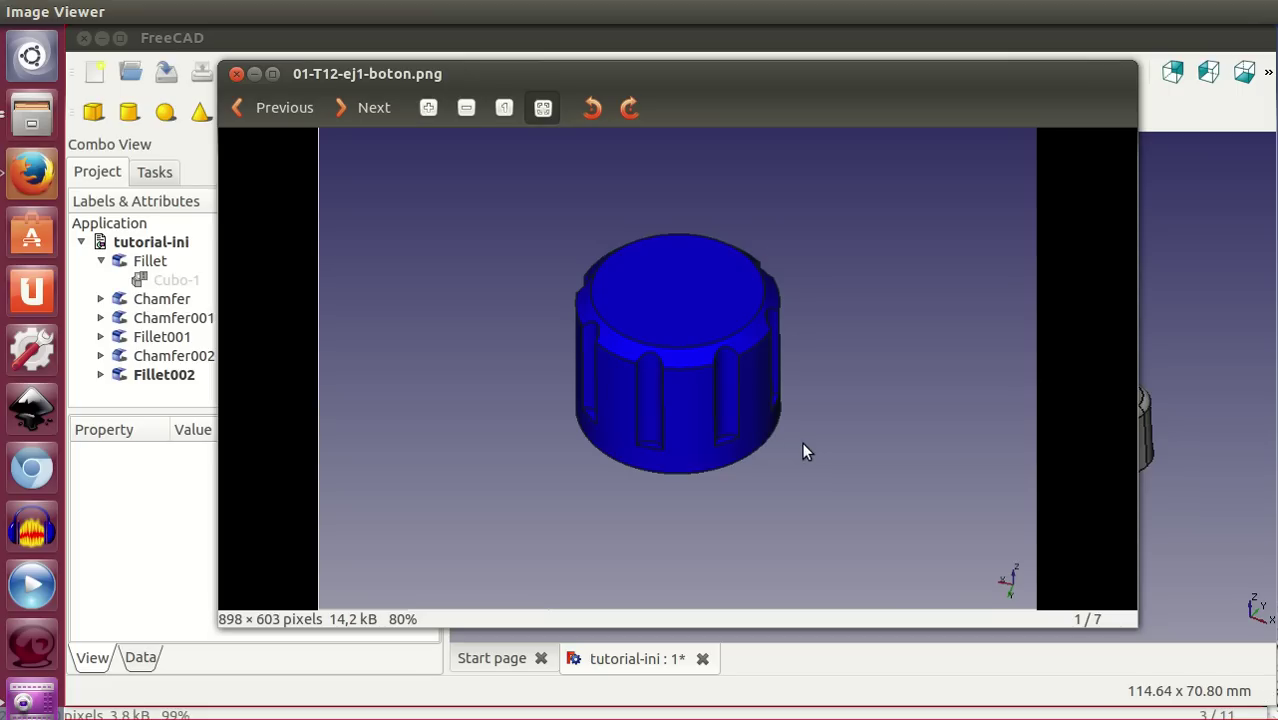
pyautogui.click(365, 110)
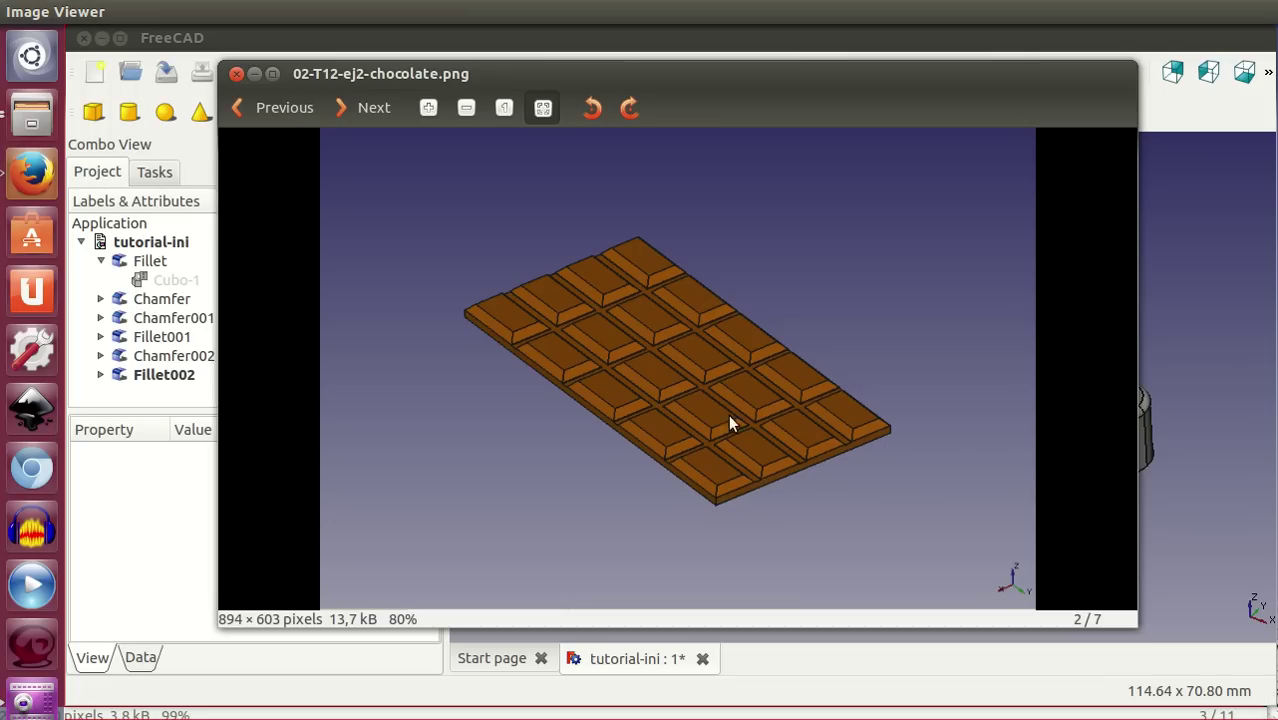
pyautogui.click(356, 110)
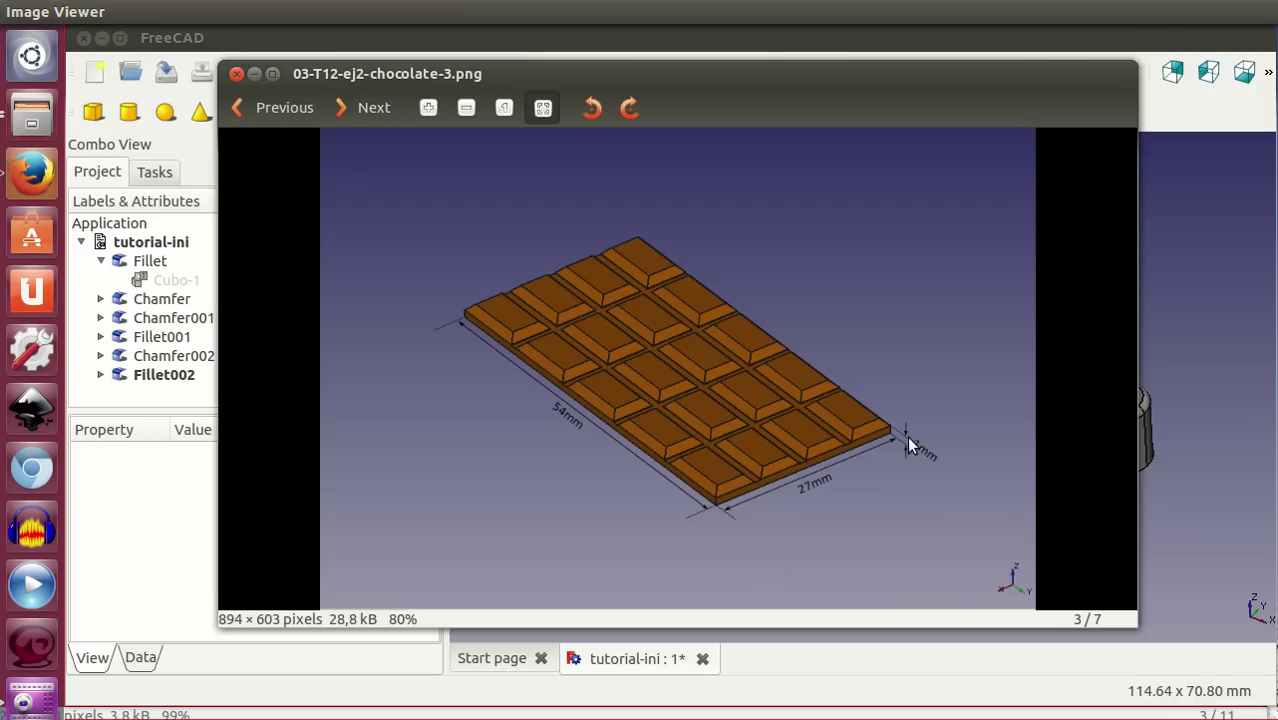
pyautogui.click(362, 108)
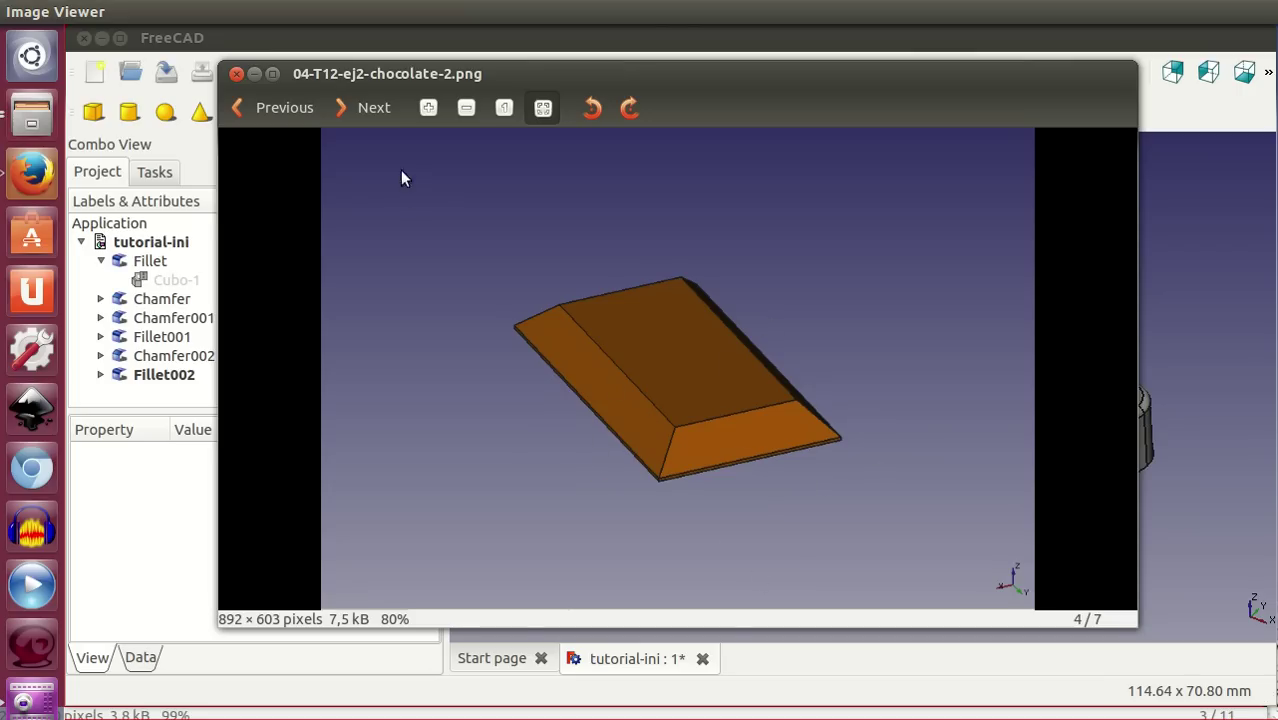
# Step: Advance past the dimensioned chocolate piece and bracket images to 07-T12-ej3-soporte-2.png
pyautogui.click(368, 116)
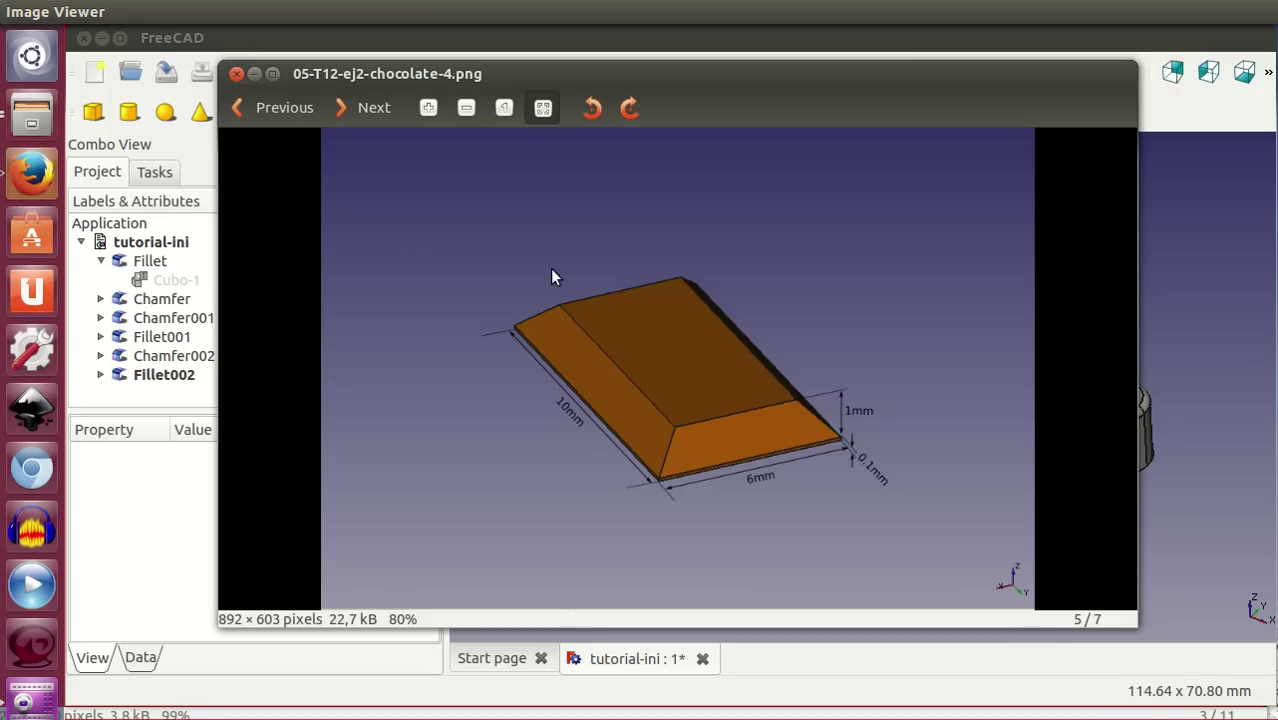
pyautogui.click(353, 110)
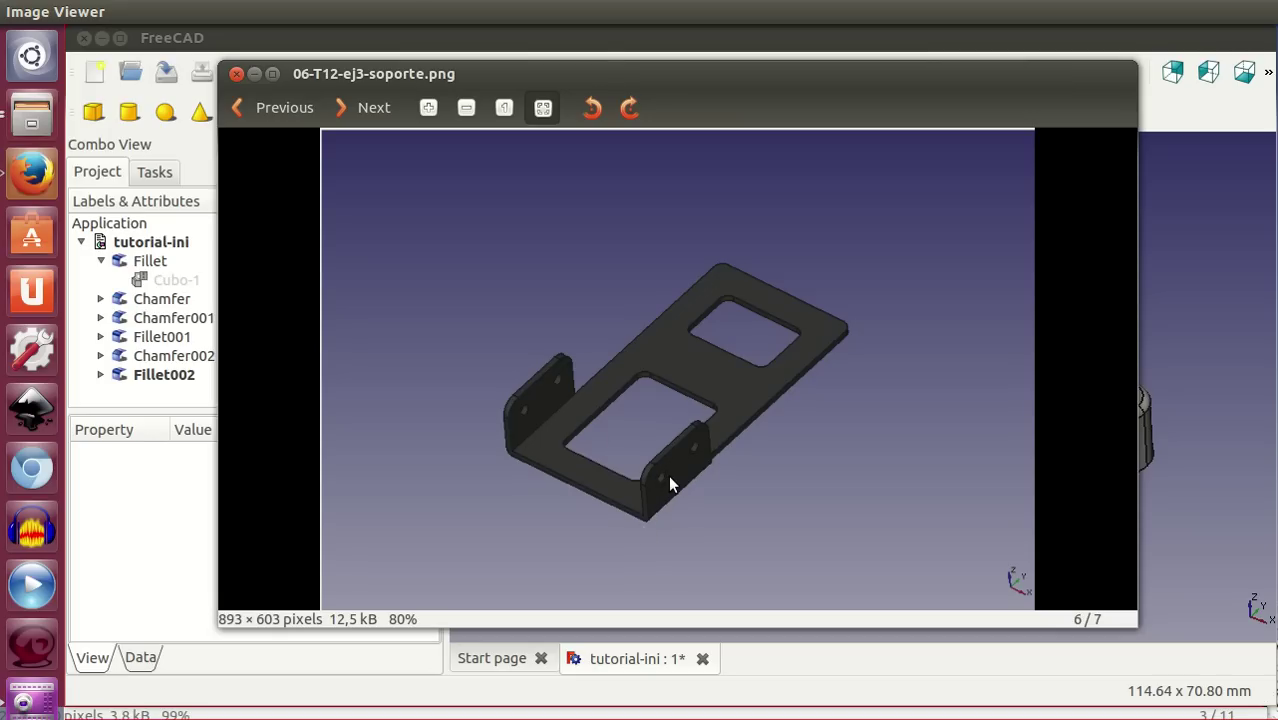
pyautogui.click(373, 108)
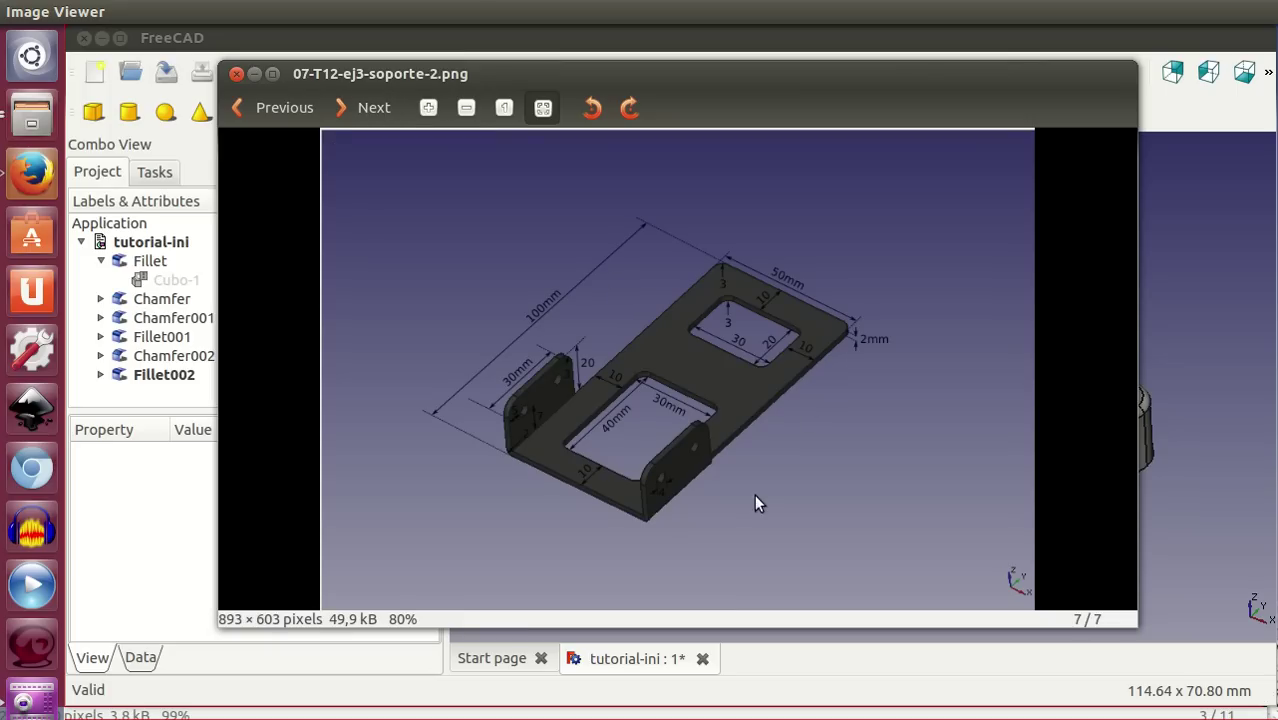